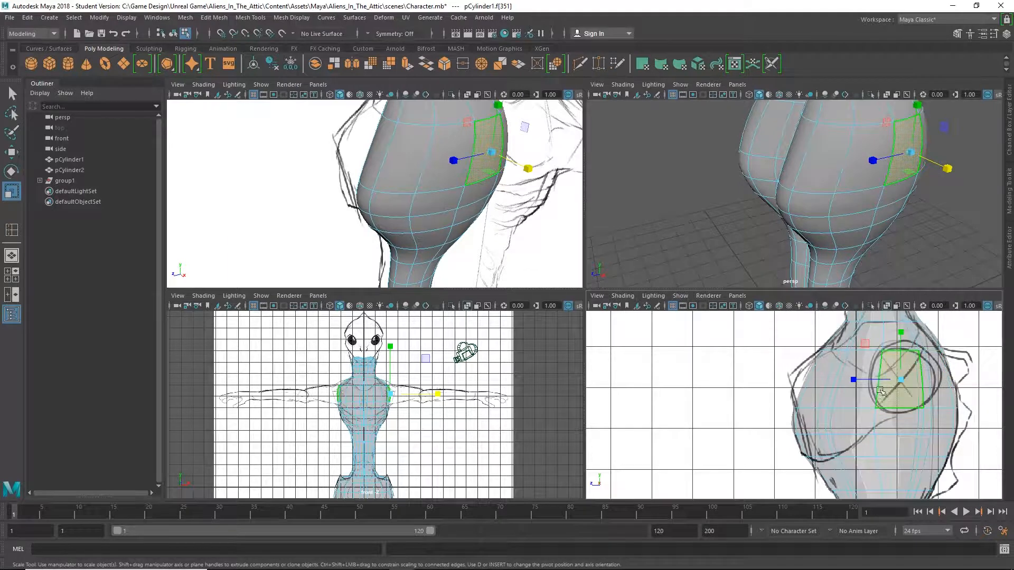
Step: Select the two adjacent shoulder-side faces on the upper torso and extrude them outward with a Local Translate Z of about 2.023
left_click(872, 398)
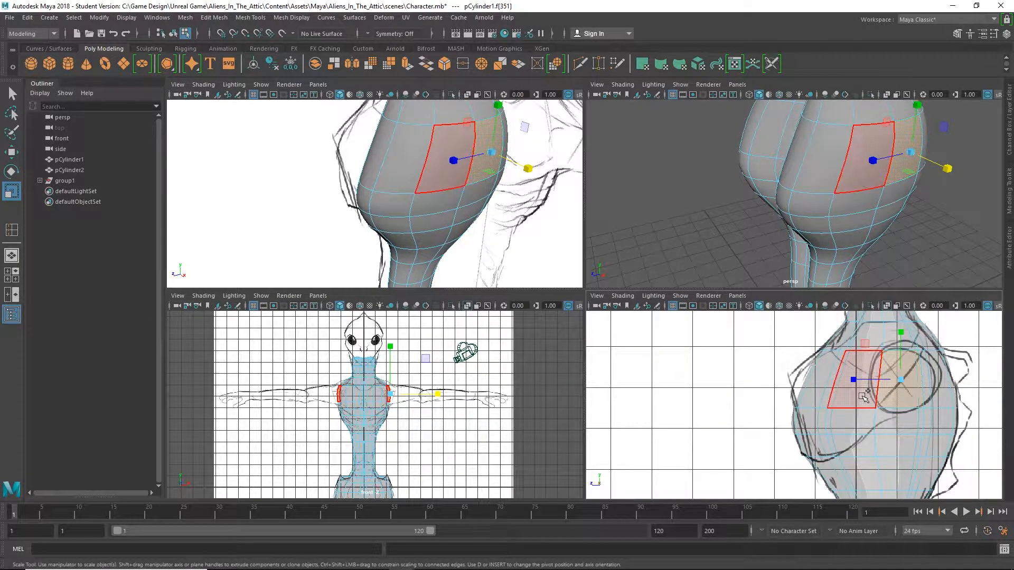
left_click(866, 396, "shift")
scroll(853, 250, "down", 3)
scroll(852, 250, "down", 3)
left_click_drag(853, 250, 861, 222, "alt")
middle_click_drag(862, 221, 774, 203, "alt")
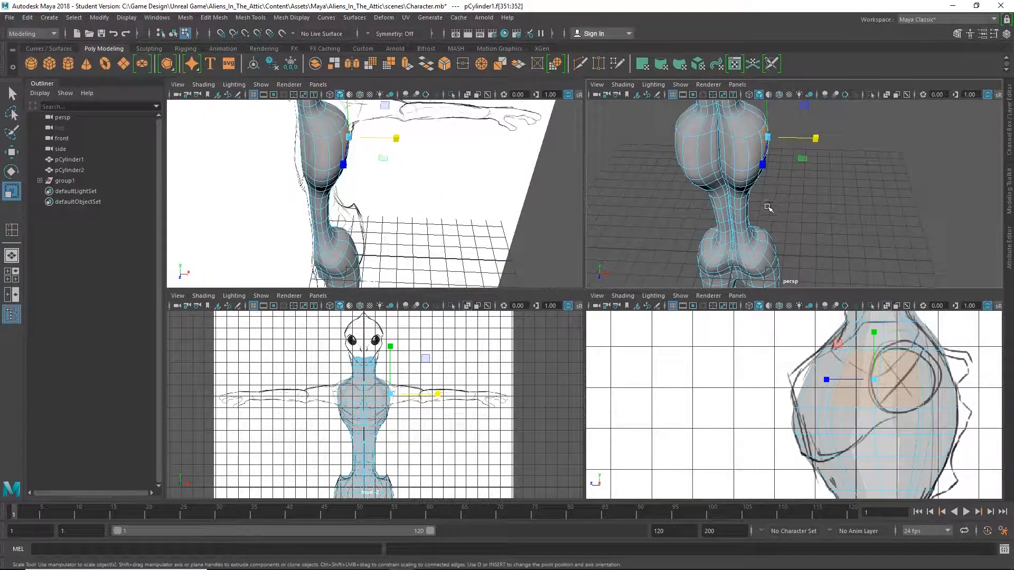
key("ctrl+e")
left_click_drag(806, 132, 845, 134)
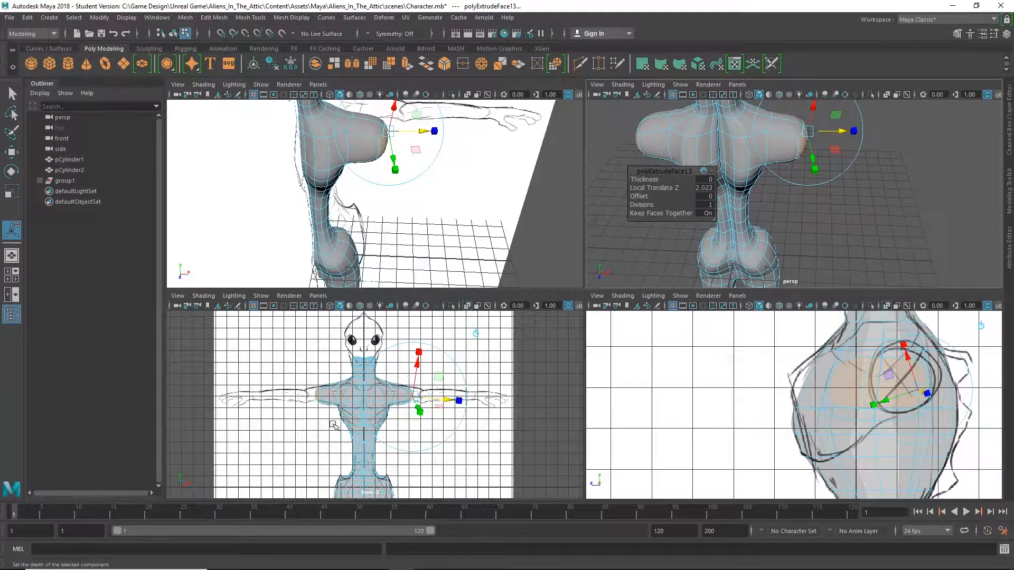
Step: Scale the extruded arm ends down vertically to match the upper-arm outline in the front reference sketch
key("space")
scroll(692, 335, "up", 5)
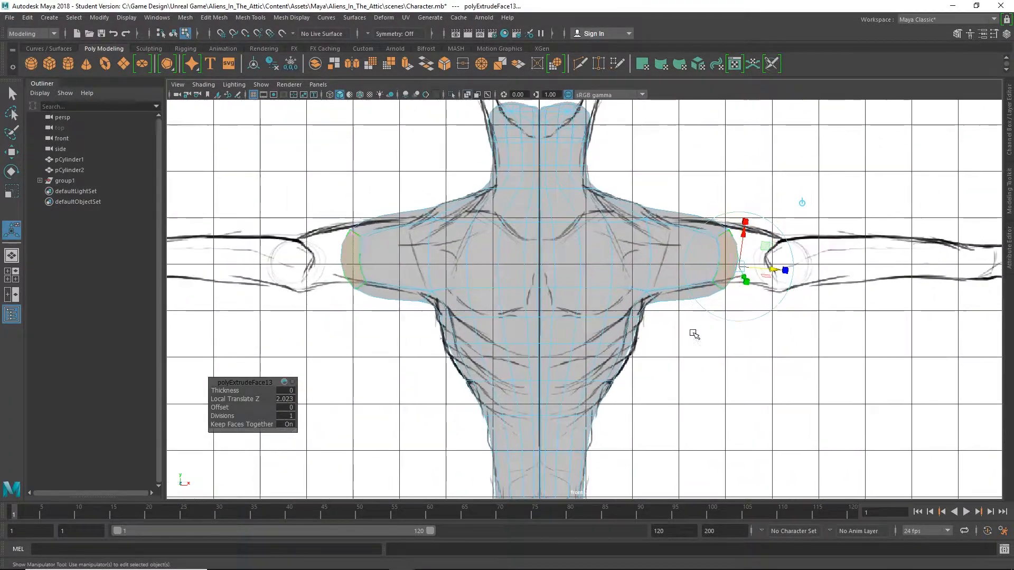
key("r")
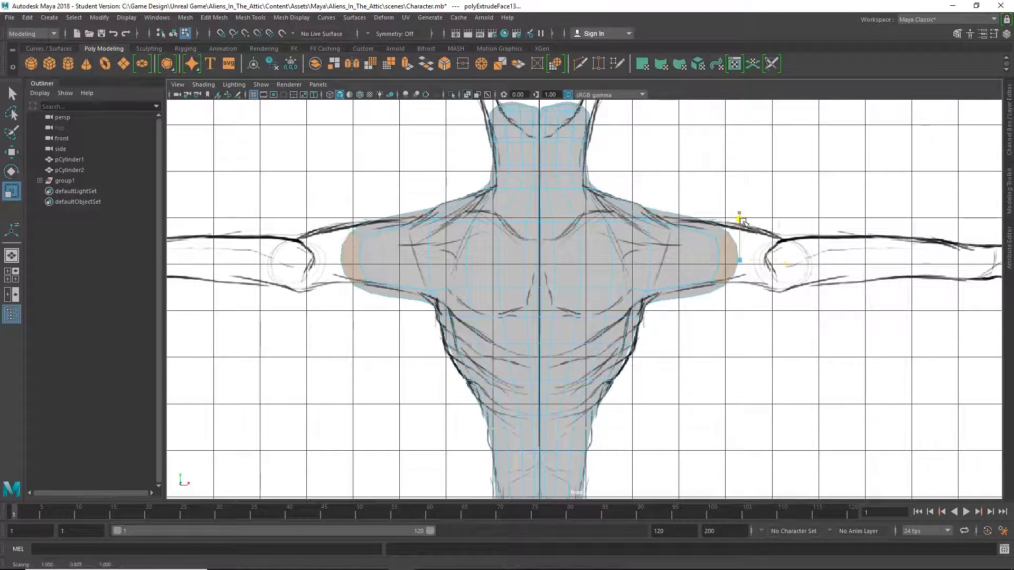
key("w")
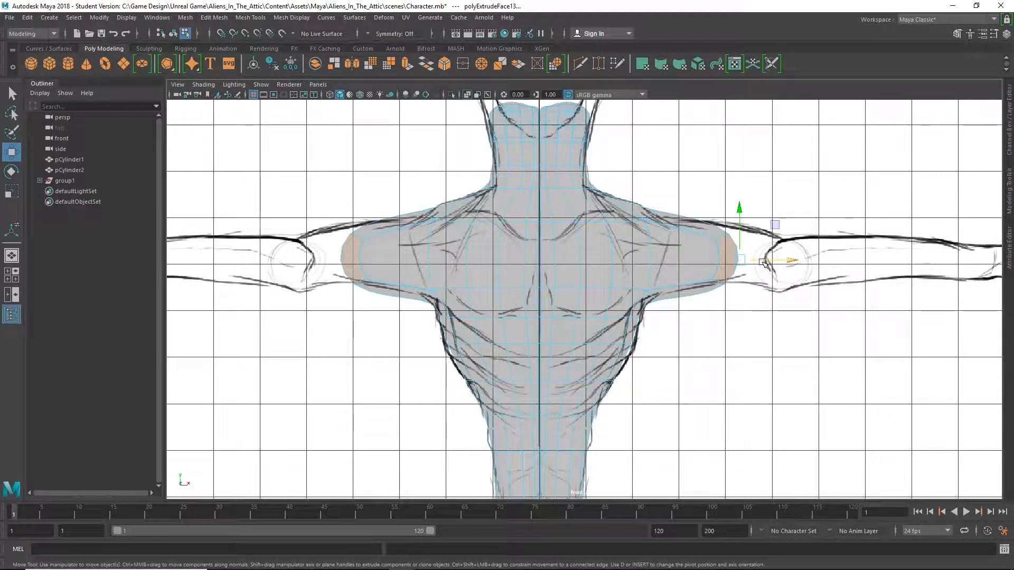
Step: Extrude the arm ends out to the sketched elbow, scaling them to the outline's height and fitting their position with smooth preview off
key("ctrl+e")
left_click_drag(766, 266, 848, 273)
key("r")
left_click_drag(815, 219, 843, 270)
key("w")
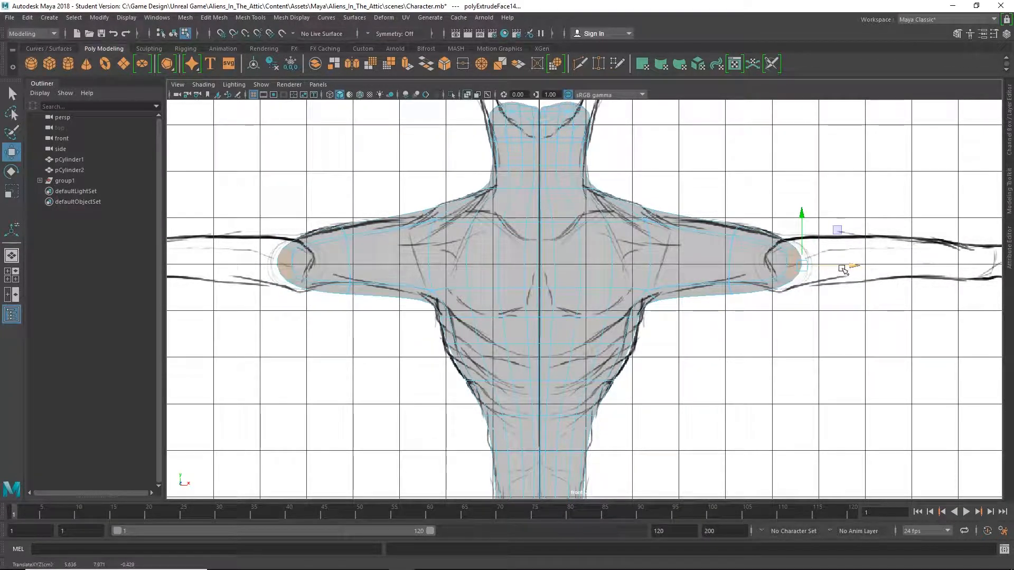
key("1")
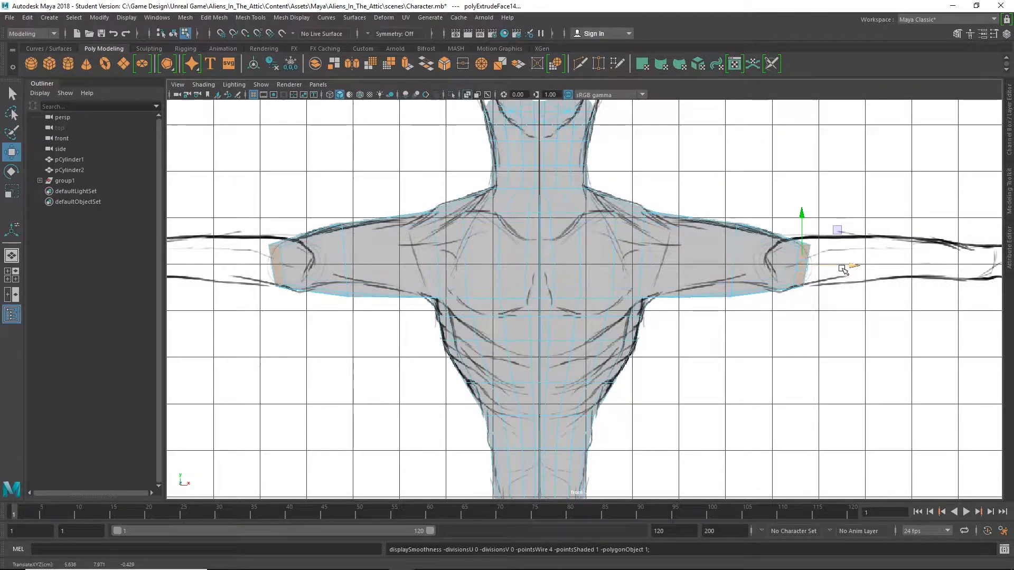
left_click_drag(844, 270, 834, 265)
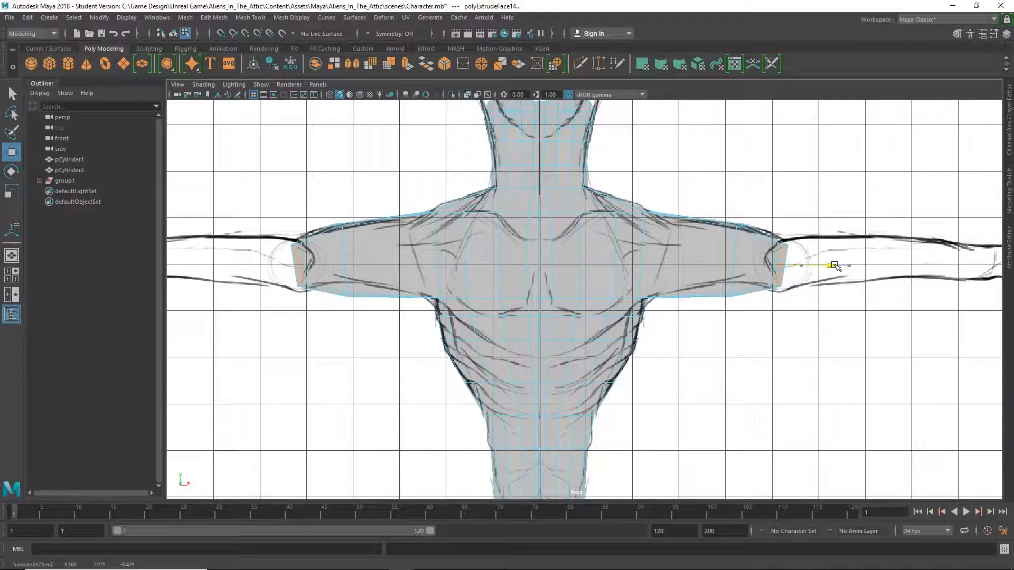
Step: Extrude the arm ends from the elbow to the lower forearm and raise them to follow the sketch
key("ctrl+e")
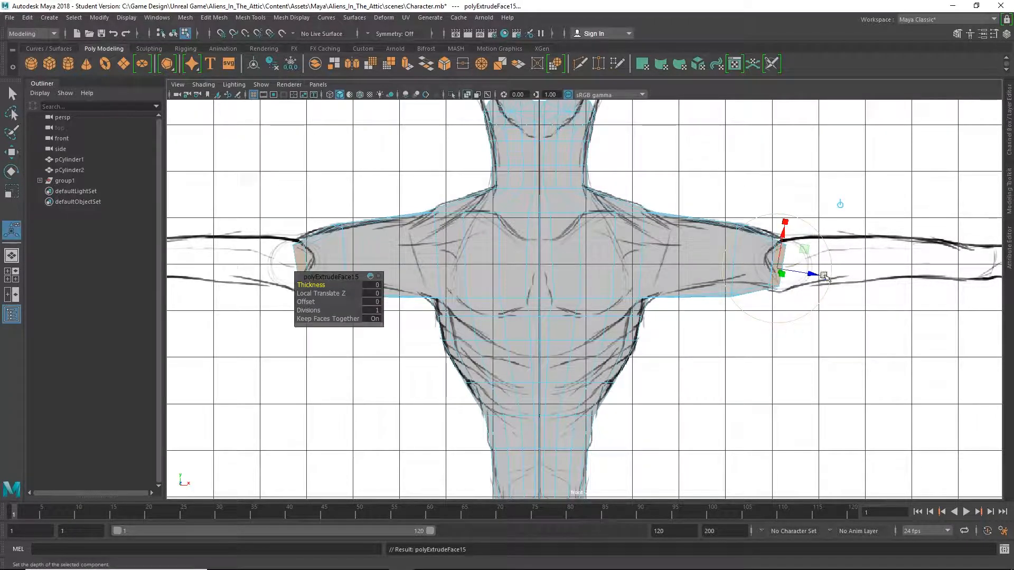
key("w")
left_click_drag(826, 267, 986, 252)
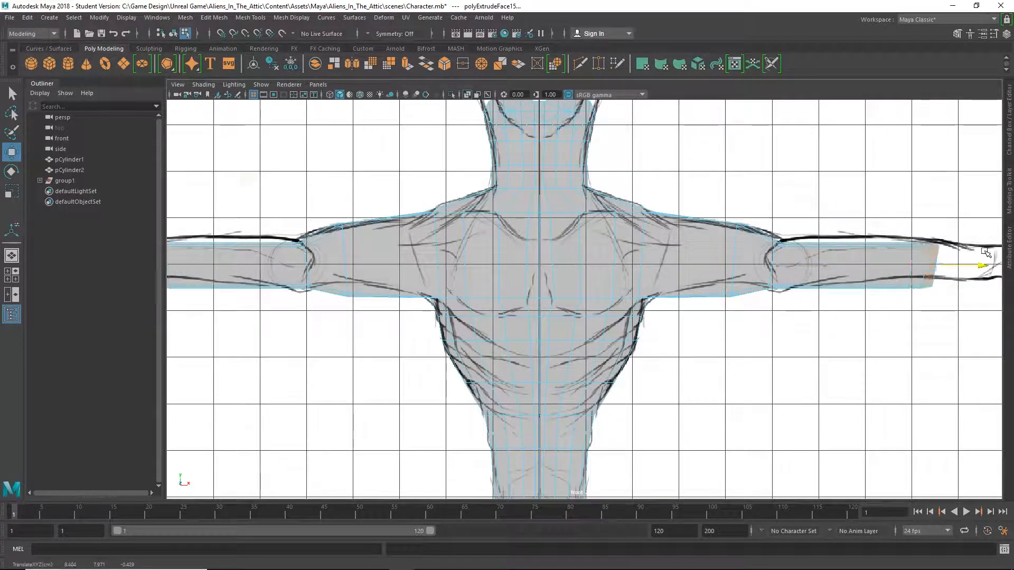
left_click(932, 233)
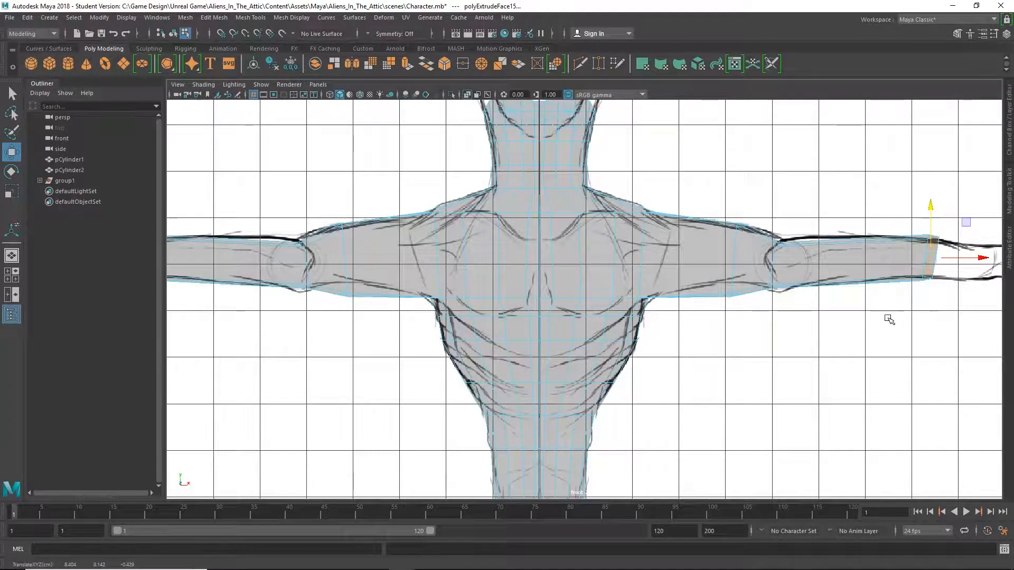
Step: Extrude the forearm ends to the base of the sketched hand, then narrow and lower them to fit the outline
middle_click_drag(889, 317, 729, 330, "alt")
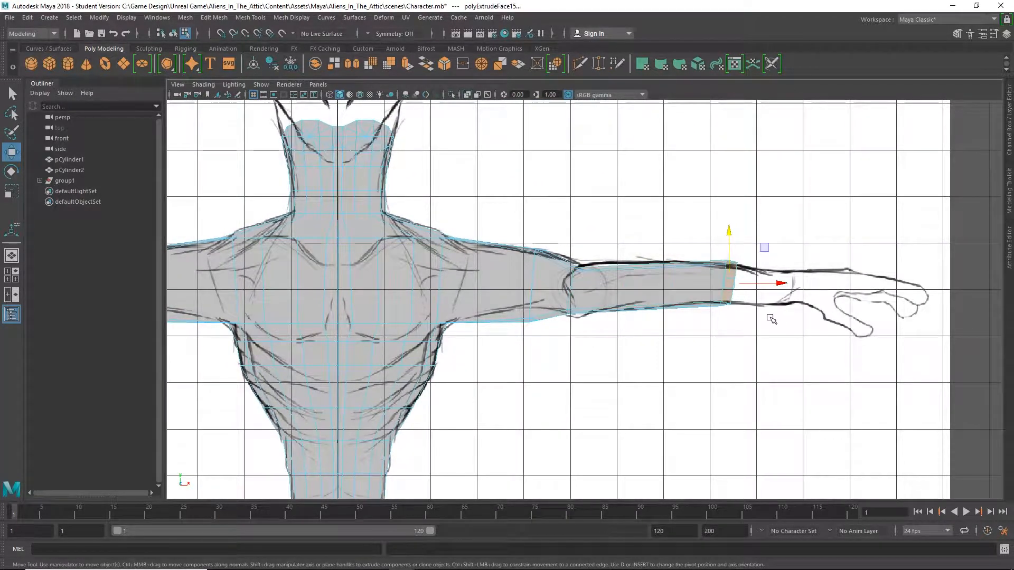
key("ctrl+e")
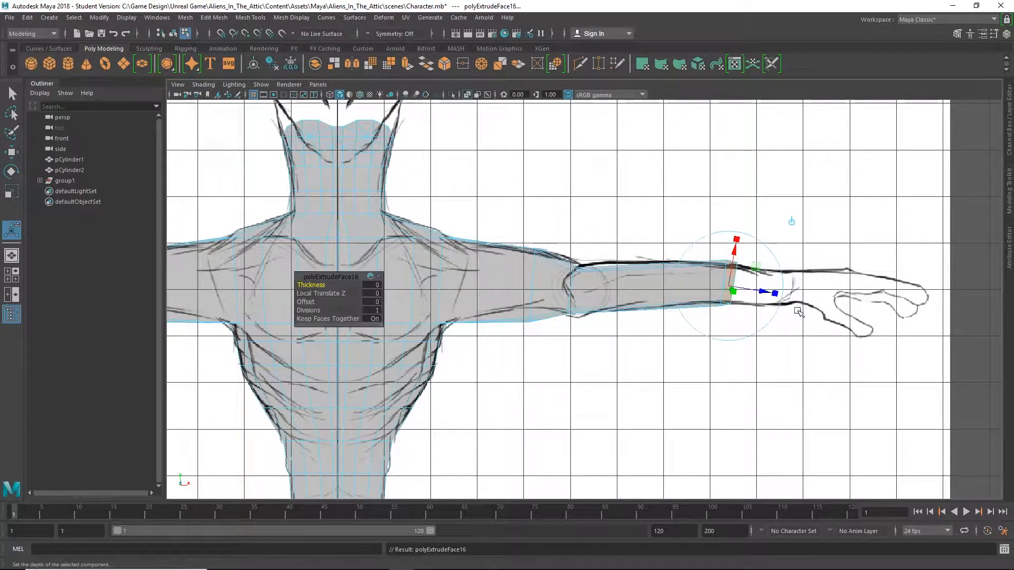
key("w")
left_click_drag(781, 284, 860, 306)
key("e")
key("r")
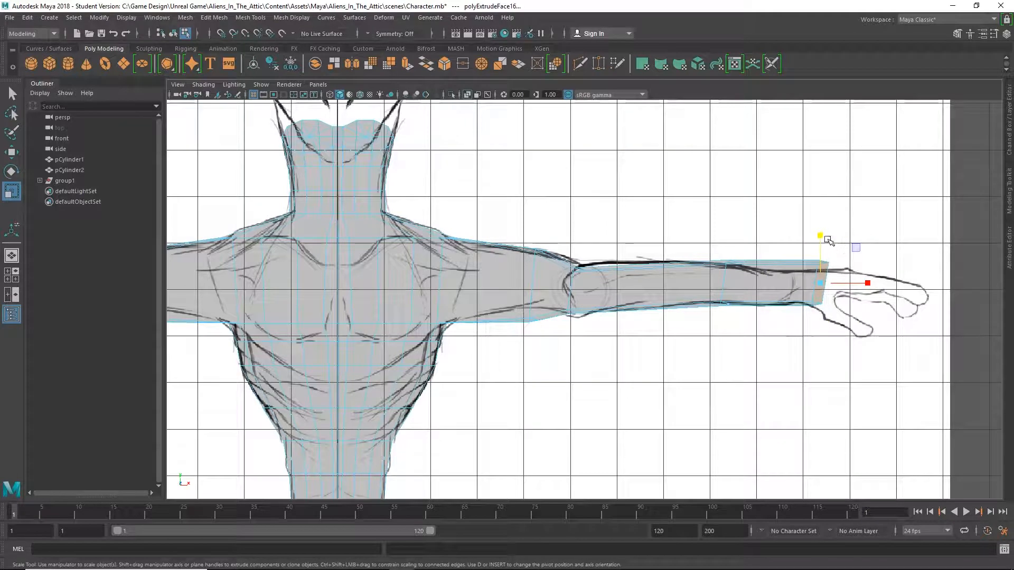
key("w")
key("r")
key("w")
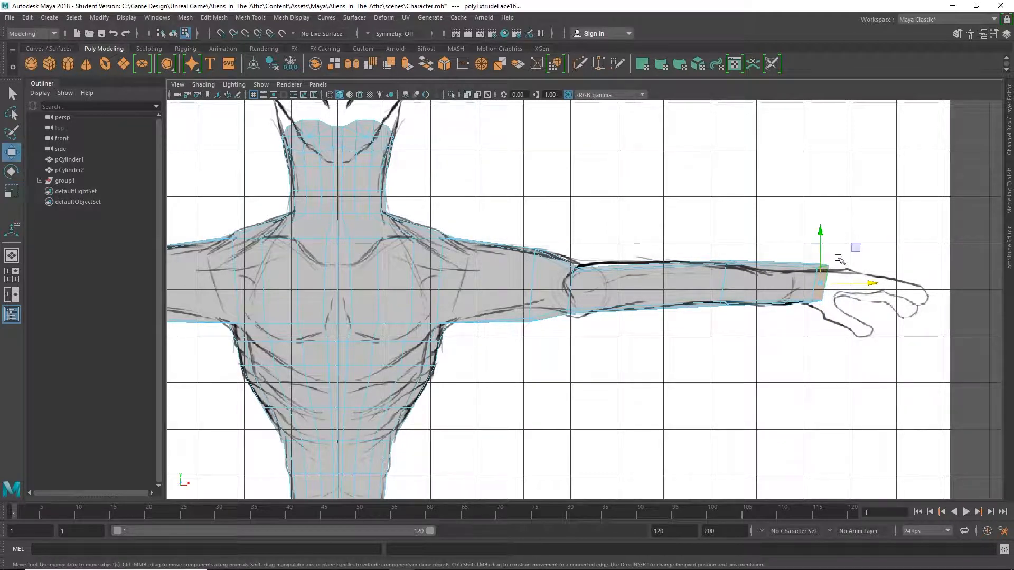
left_click_drag(822, 233, 823, 239)
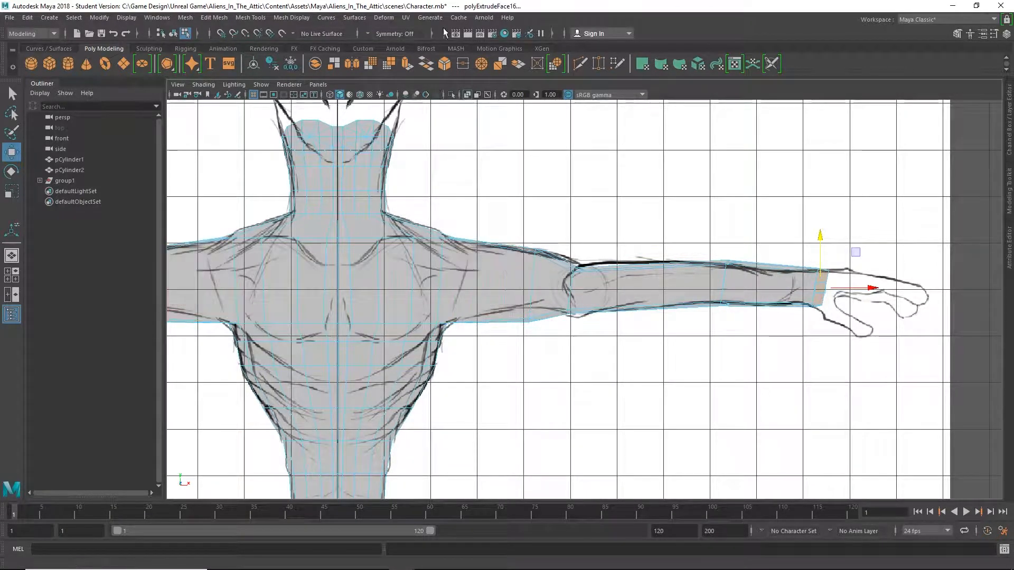
Step: Insert five edge loops along the arm: one on the upper arm, one on each side of the elbow, and two farther down the forearm
left_click(250, 17)
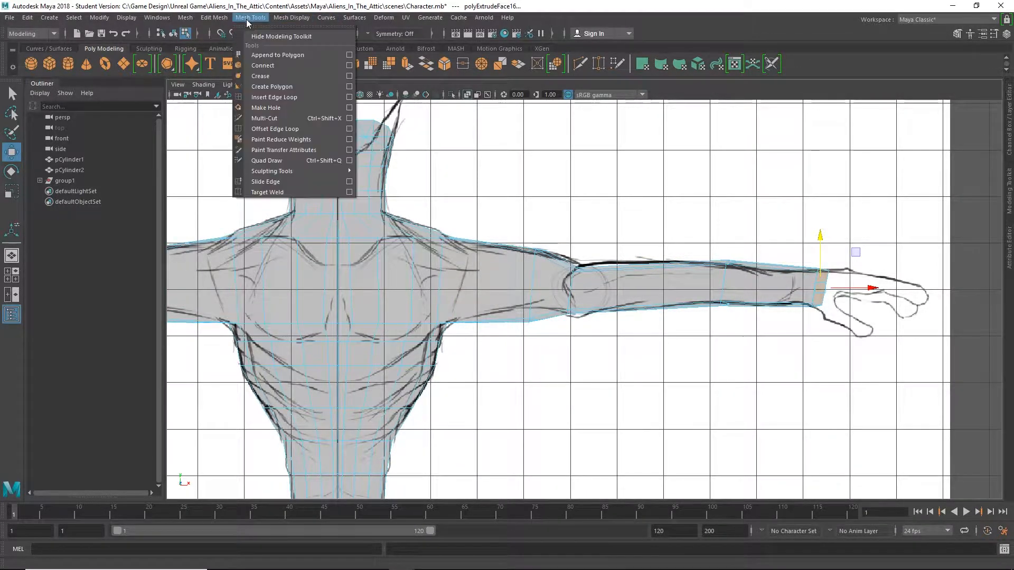
left_click(275, 97)
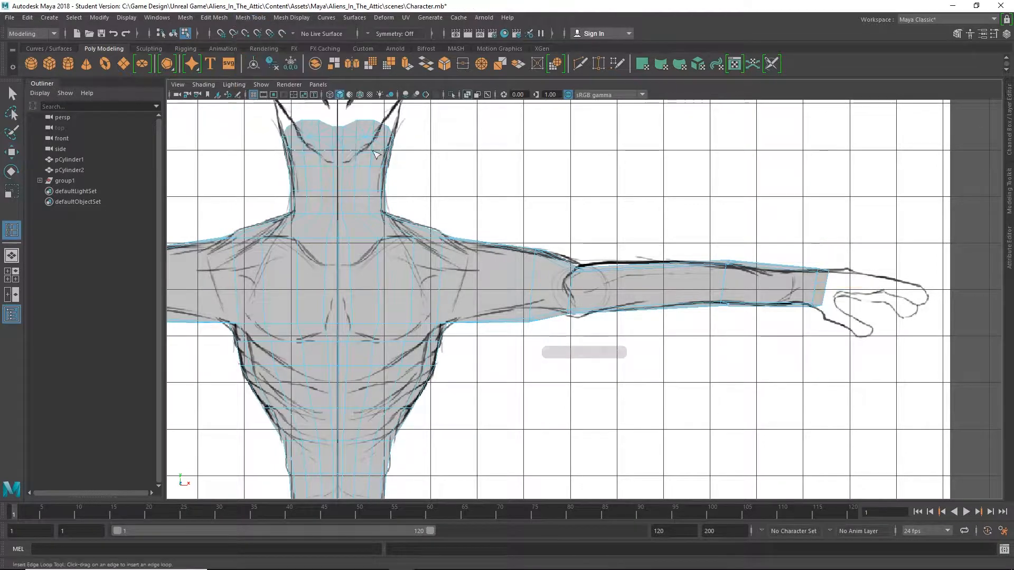
left_click(486, 325)
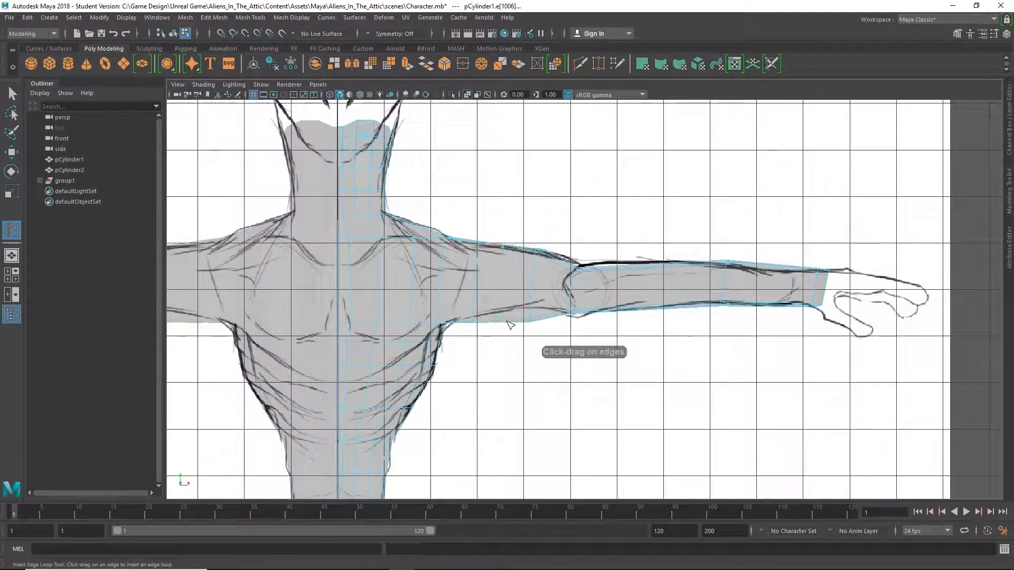
left_click(562, 317)
left_click_drag(587, 314, 591, 314)
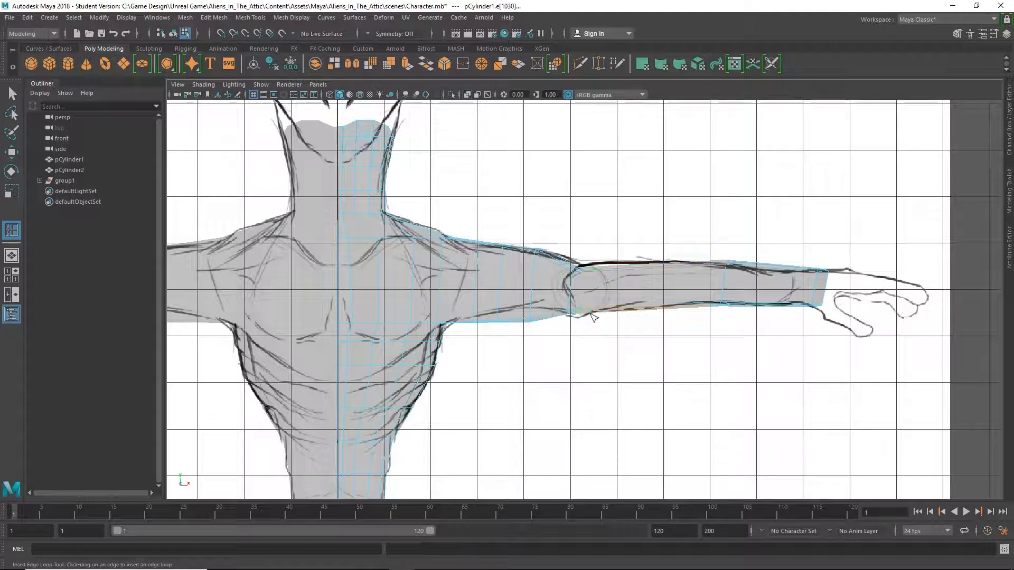
left_click(683, 310)
left_click_drag(782, 307, 791, 309)
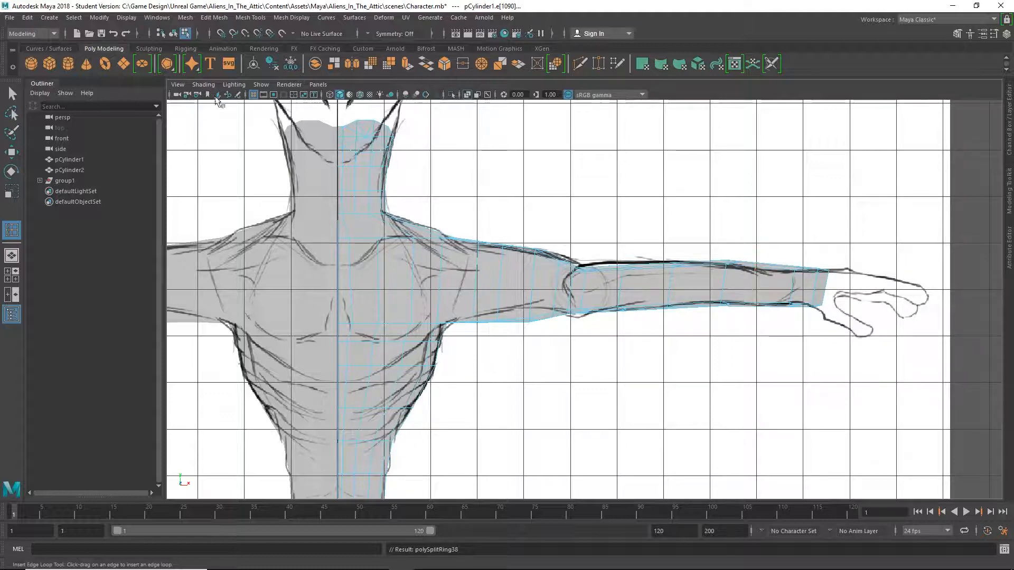
left_click(13, 93)
Step: Select the vertex column on the upper arm nearest the shoulder and scale it vertically to fit the sketch
scroll(645, 333, "up", 1)
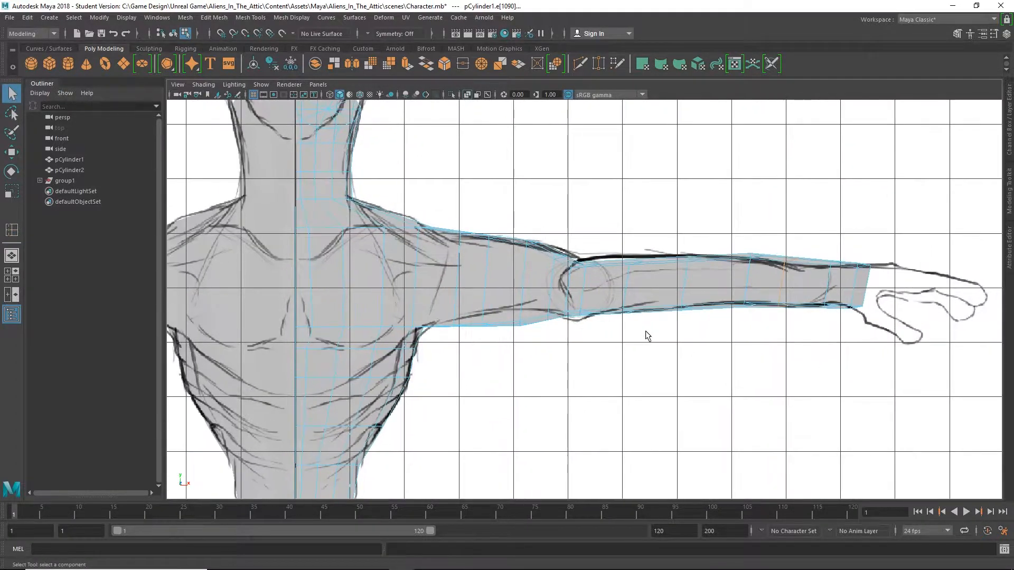
scroll(646, 333, "up", 2)
right_click(379, 255)
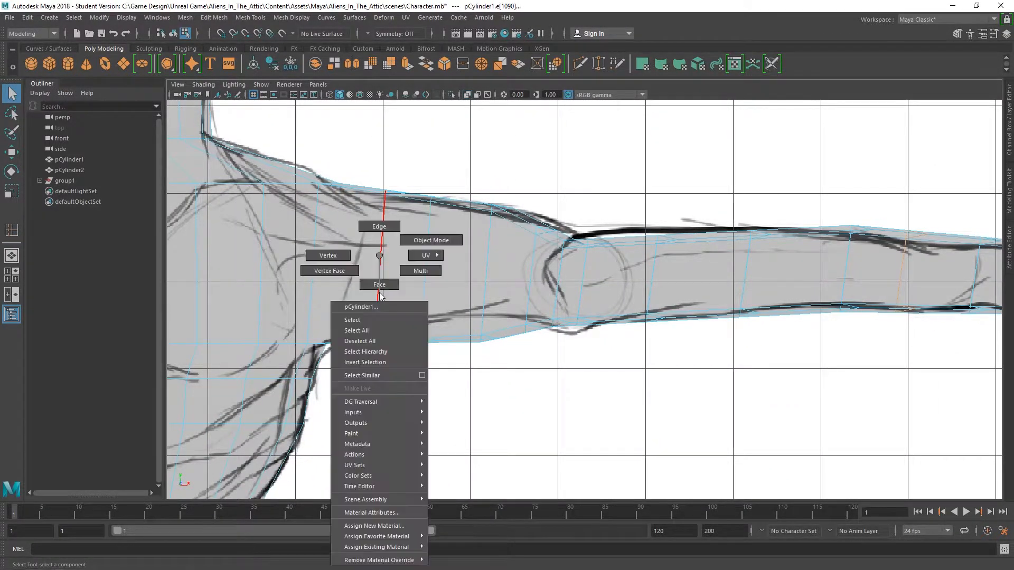
left_click(328, 256)
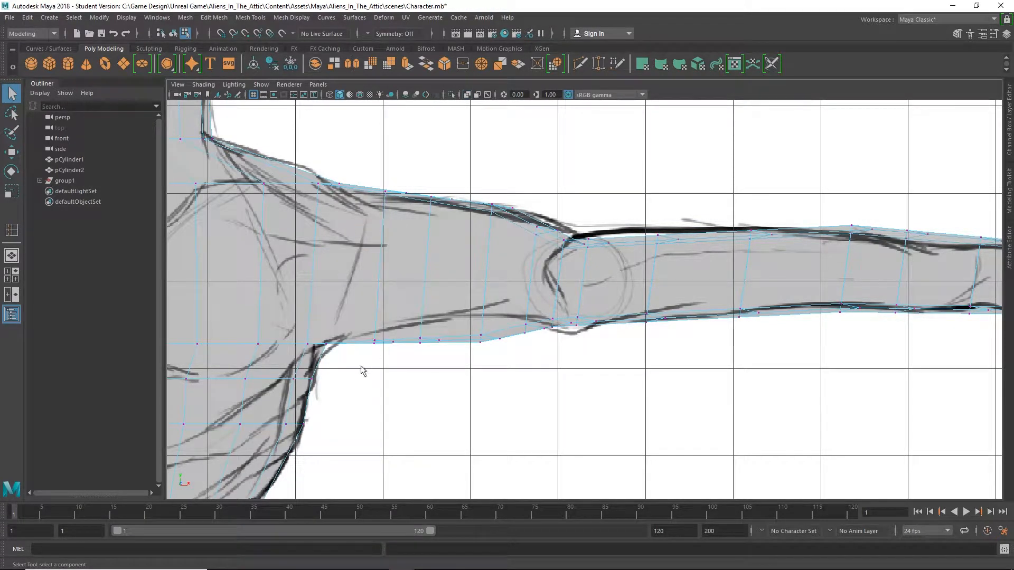
left_click_drag(407, 179, 406, 180)
key("w")
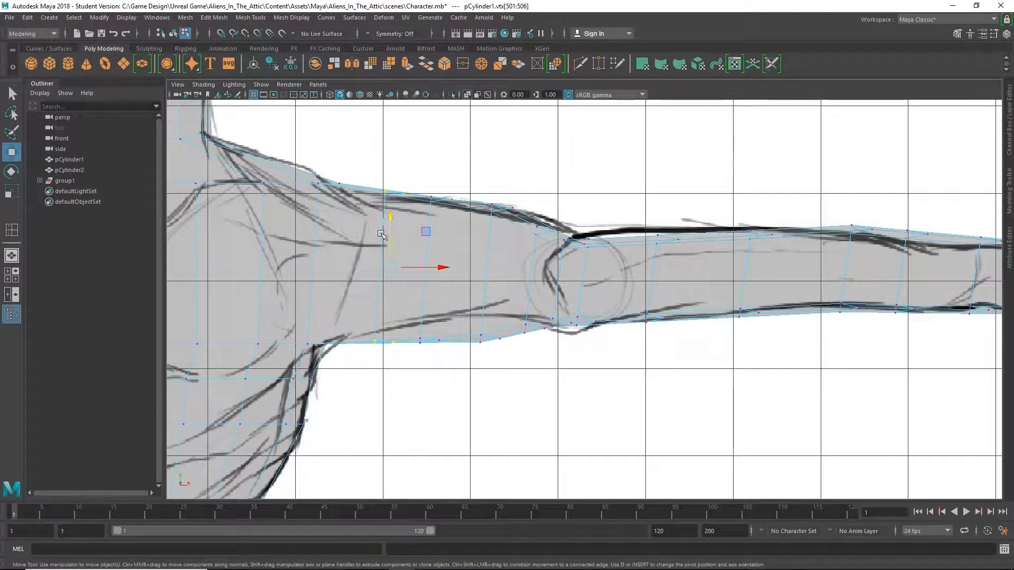
key("e")
key("r")
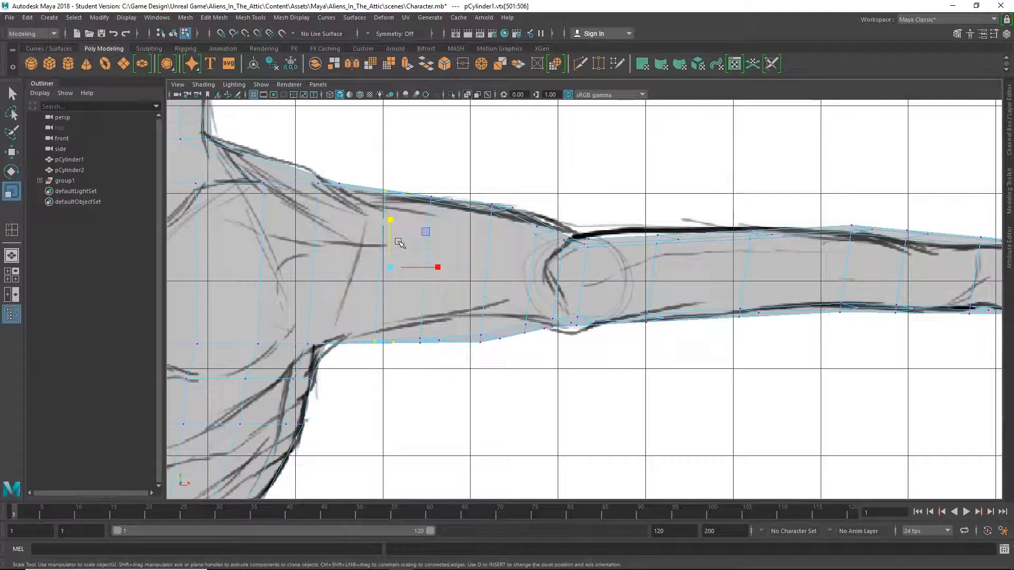
left_click_drag(393, 220, 394, 223)
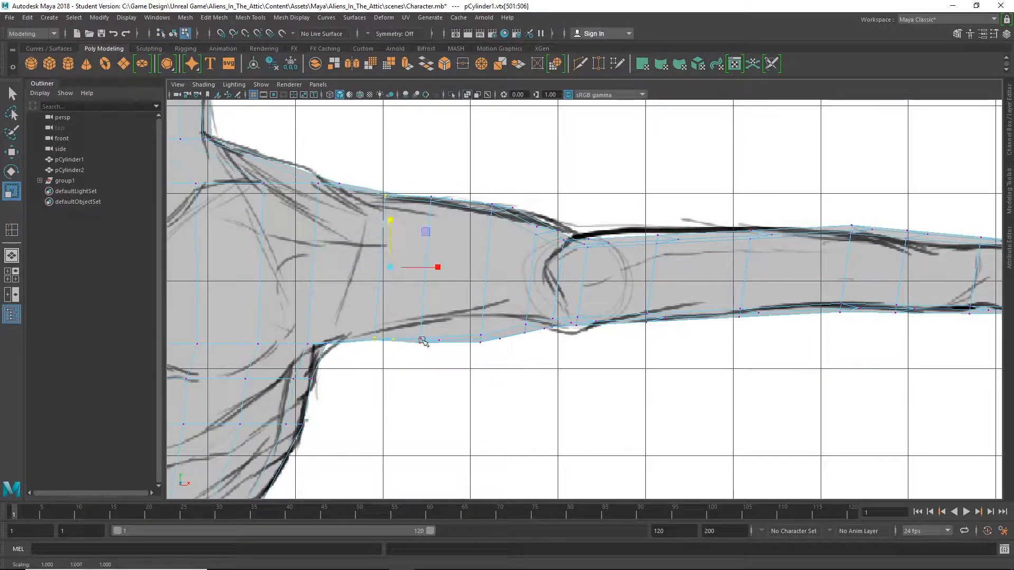
Step: Scale and reposition the second upper-arm vertex column vertically so its underside follows the sketched arm line
left_click_drag(406, 359, 449, 183)
mouse_move(430, 223)
left_mouse_down()
mouse_move(430, 233)
mouse_move(430, 216)
left_mouse_up()
key("w")
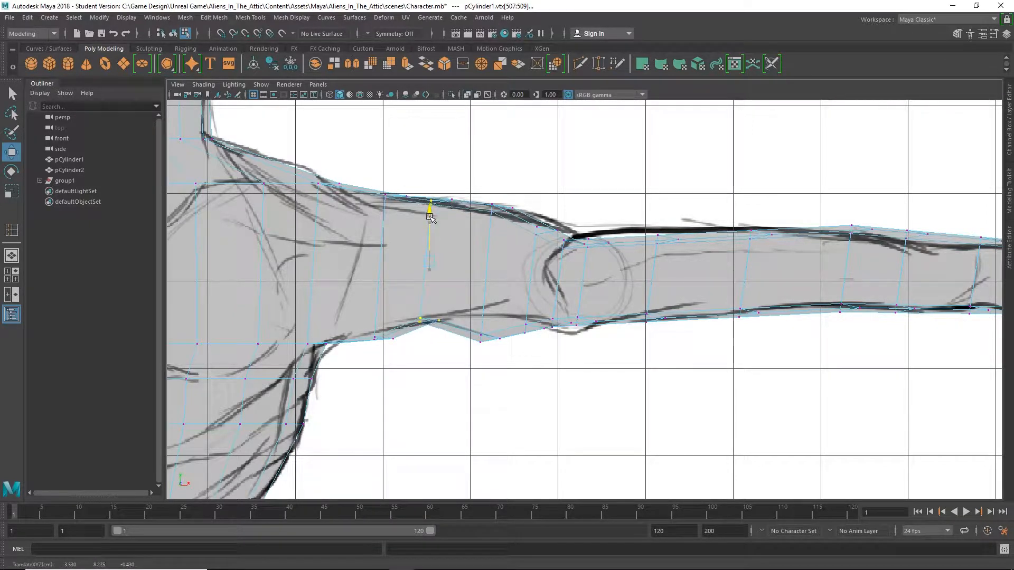
left_click_drag(406, 355, 456, 184)
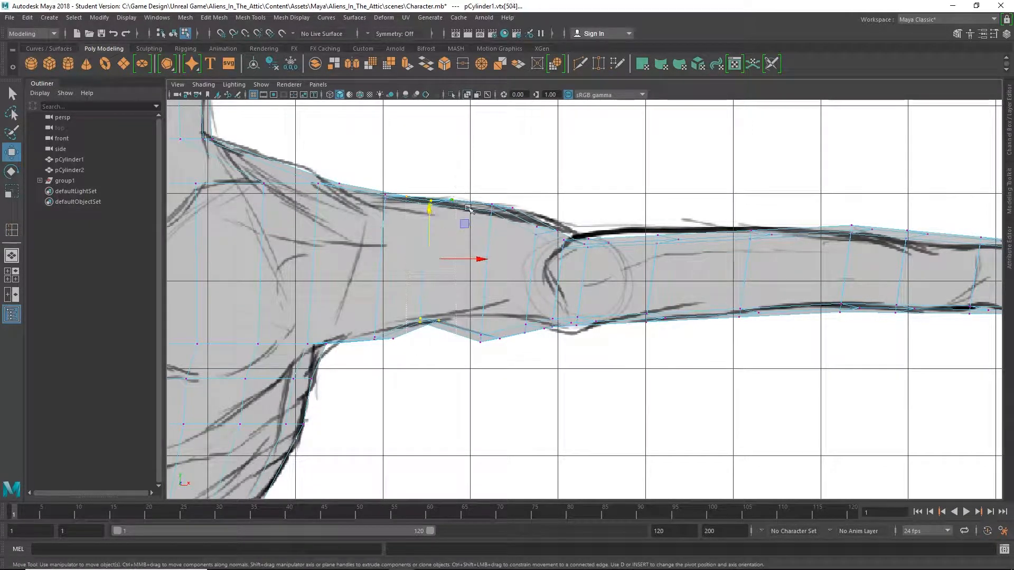
left_click(468, 170)
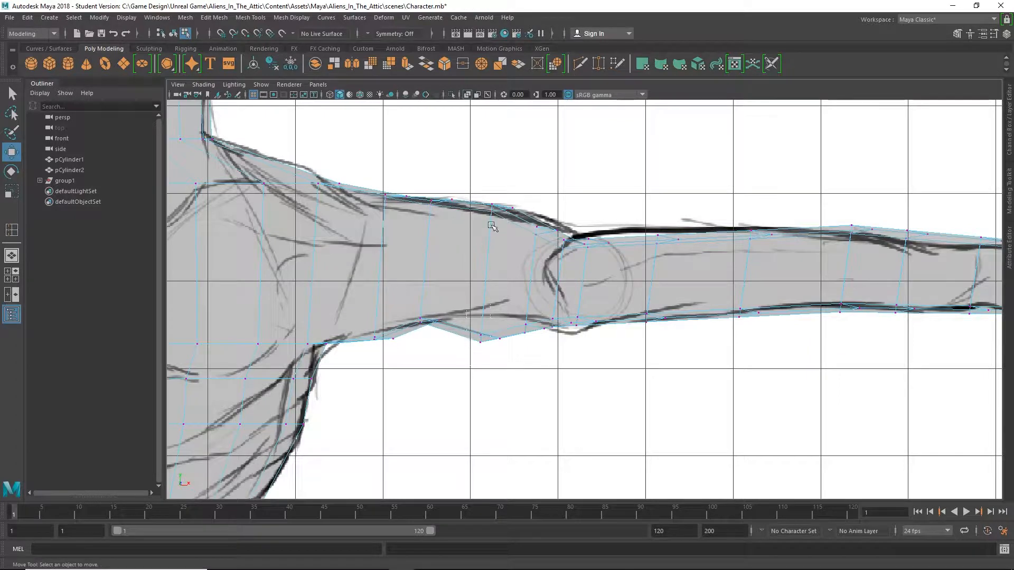
Step: Scale the third upper-arm vertex column down vertically to match the sketched outline before the elbow
left_click_drag(501, 182, 501, 182)
left_click_drag(490, 229, 488, 230)
key("r")
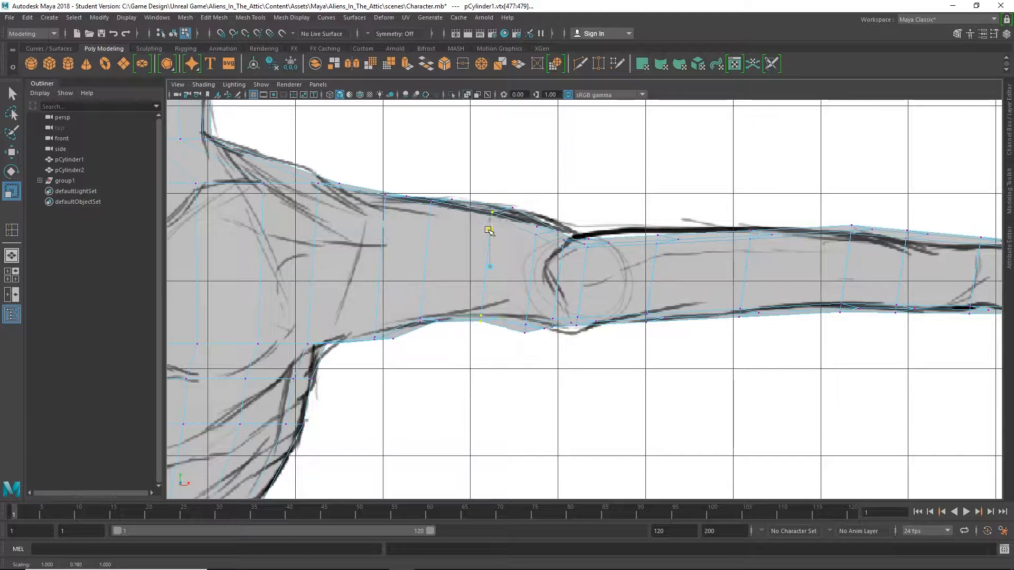
Step: Undo the vertical scaling and repositioning of the vertex columns on the upper arm
left_click_drag(514, 357, 552, 217)
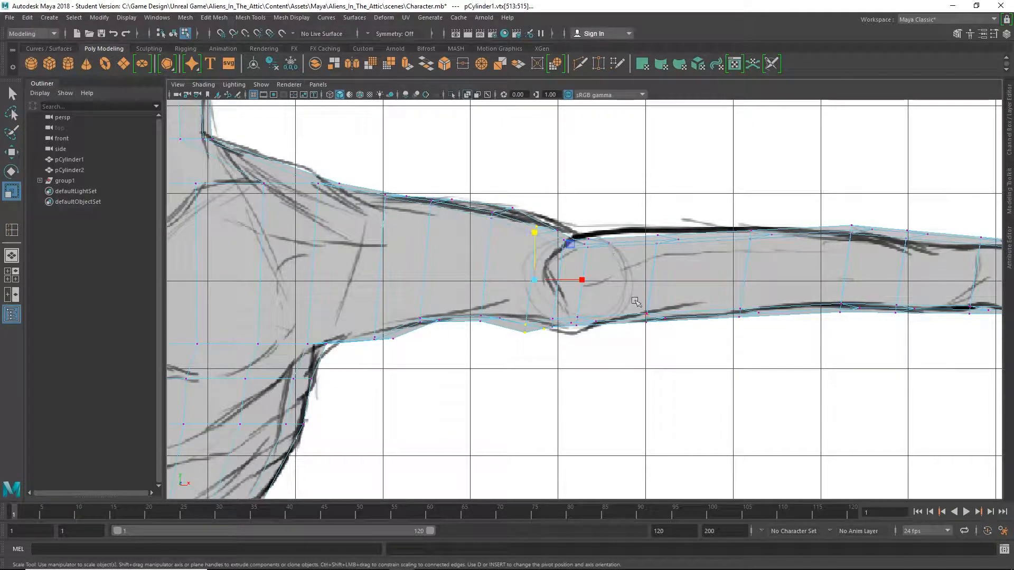
key("space")
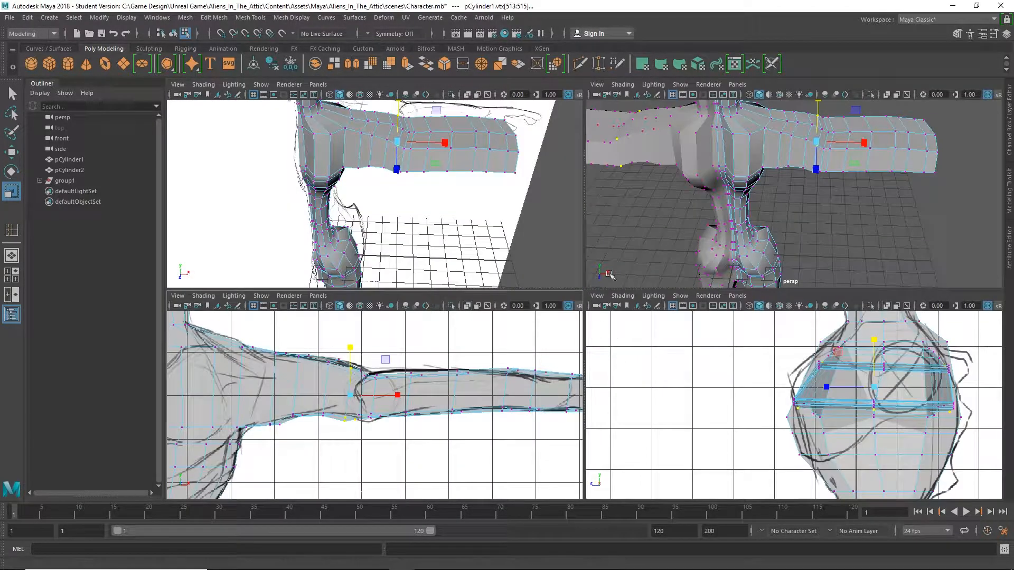
left_click_drag(863, 216, 737, 190, "alt")
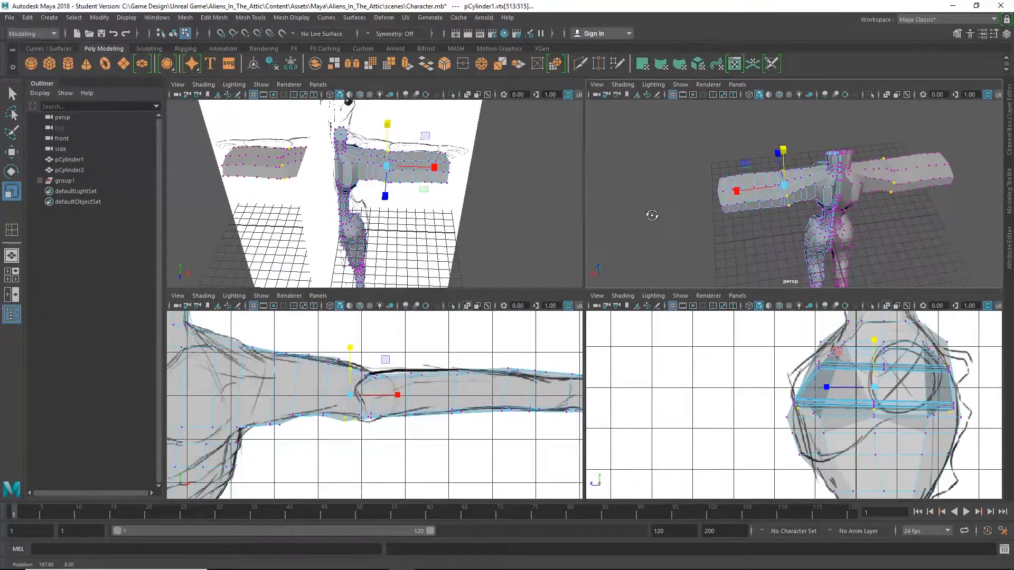
scroll(816, 374, "down", 3)
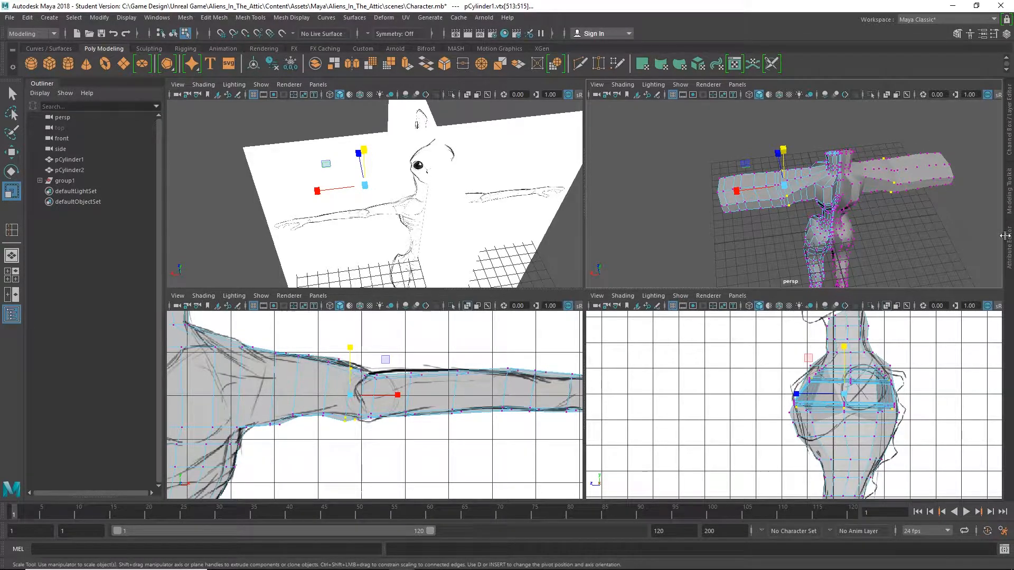
left_click_drag(935, 231, 1010, 197, "alt")
key("ctrl+z")
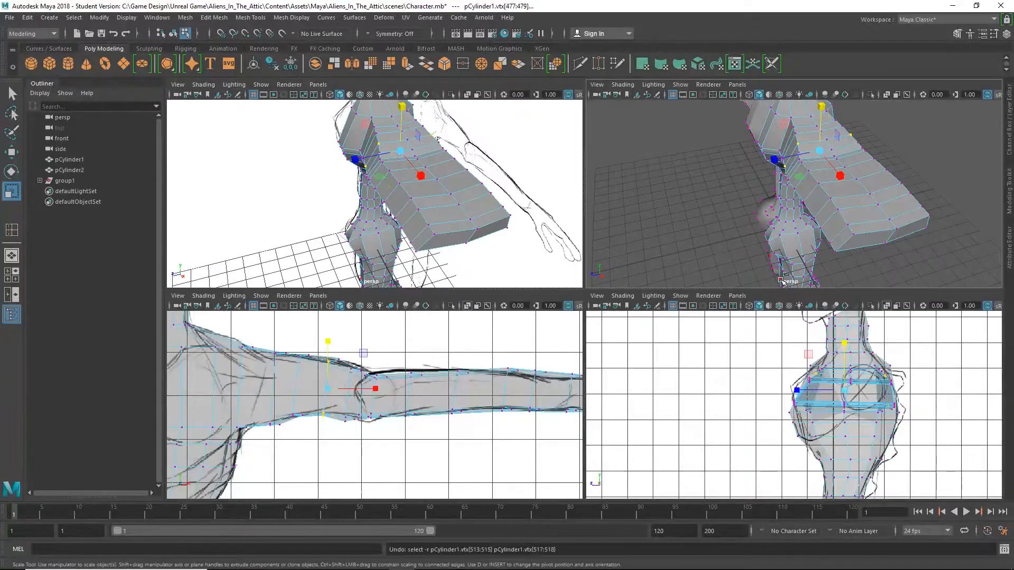
key("ctrl+z")
key("ctrl+z")
key("ctrl+z")
key("ctrl+z")
key("ctrl+z")
key("ctrl+z")
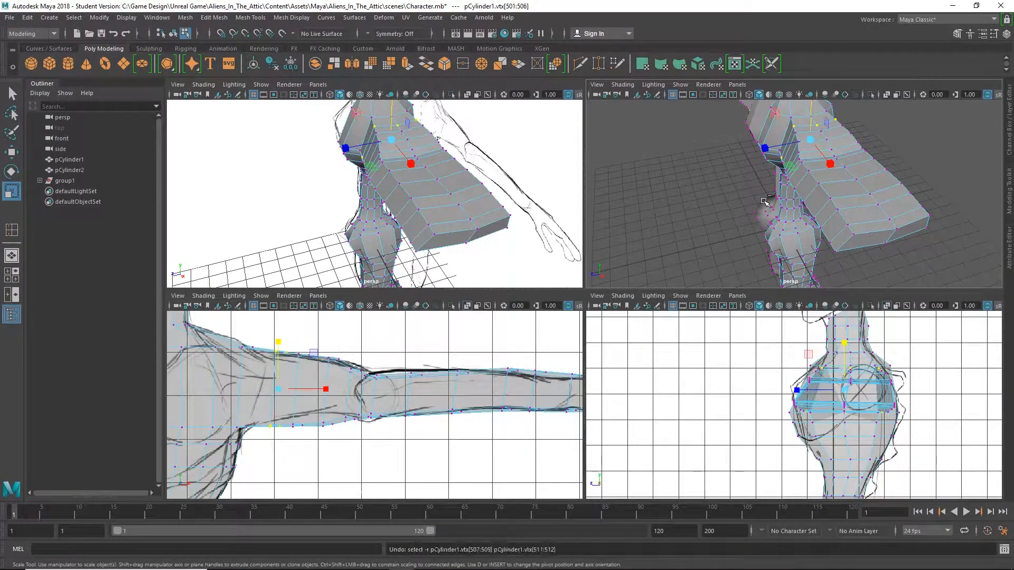
Step: Undo the edge loops inserted along the upper arm, around the elbow and down the forearm
key("ctrl+z")
key("ctrl+z")
key("ctrl+z")
key("ctrl+z")
key("ctrl+z")
key("ctrl+z")
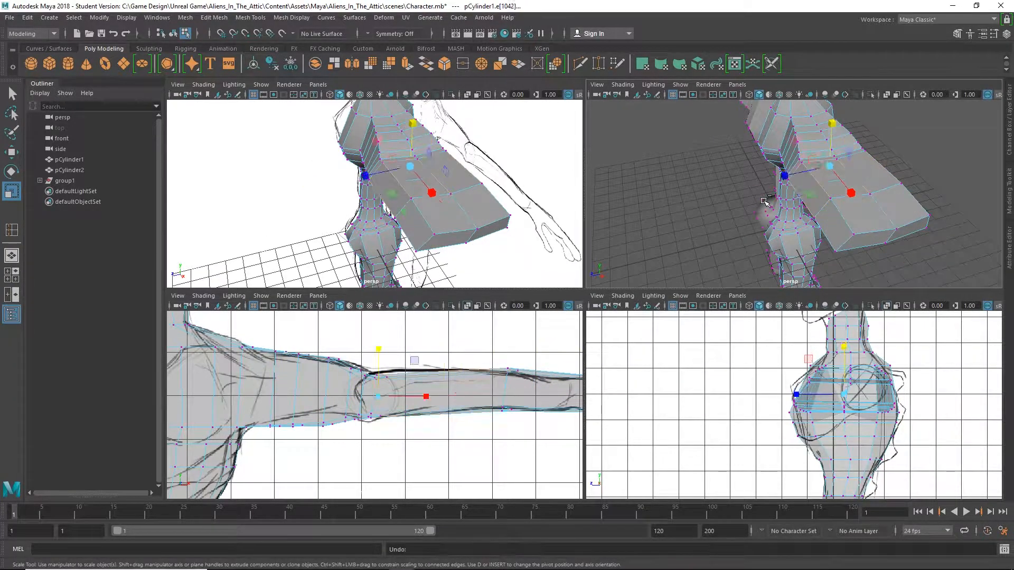
key("ctrl+z")
key("ctrl+z")
key("ctrl+z")
key("ctrl+z")
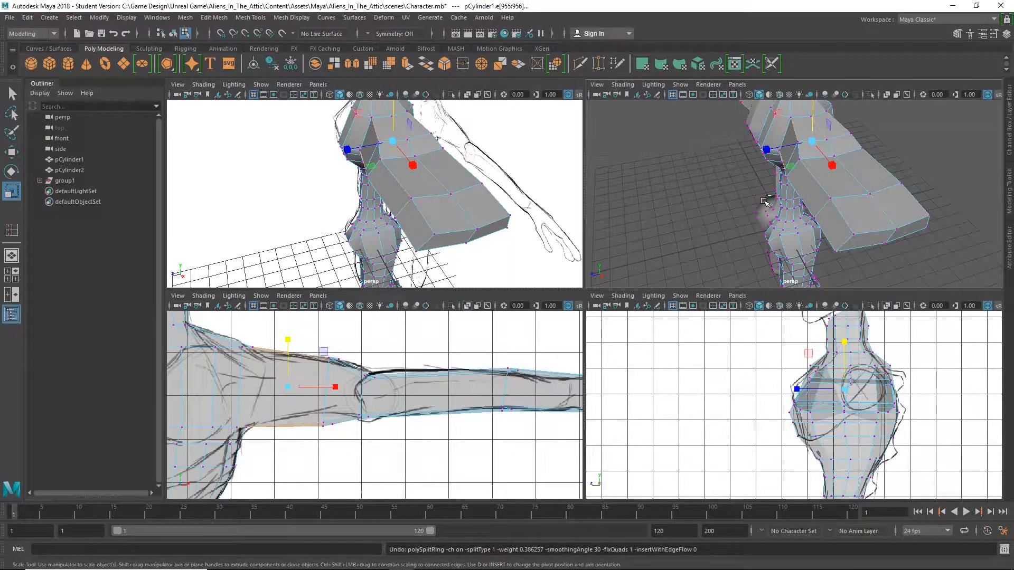
key("ctrl+z")
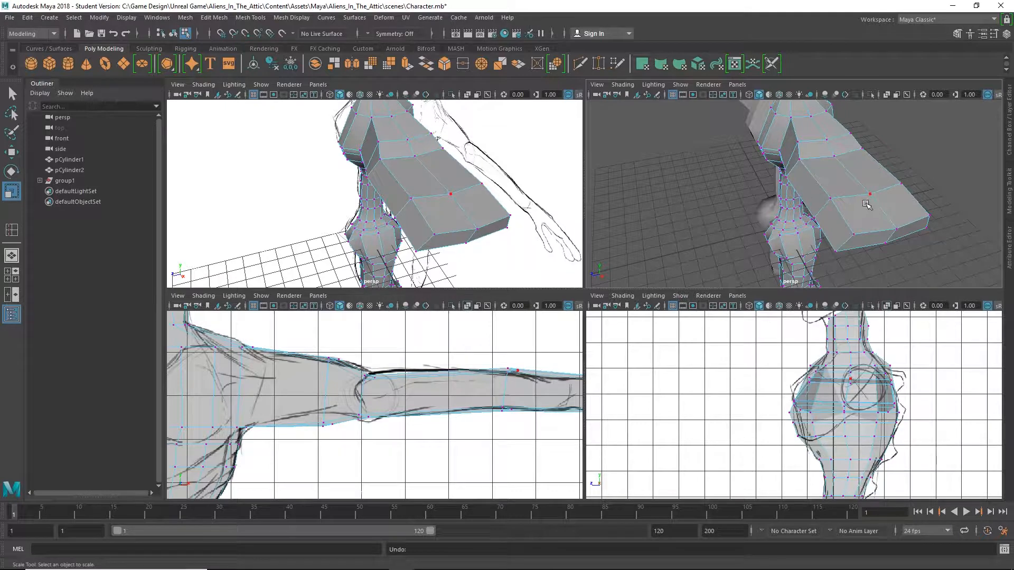
Step: Undo the arm's extruded segments from the wrist back to the shoulder, leaving only the torso's side faces
left_click_drag(850, 188, 797, 233, "alt")
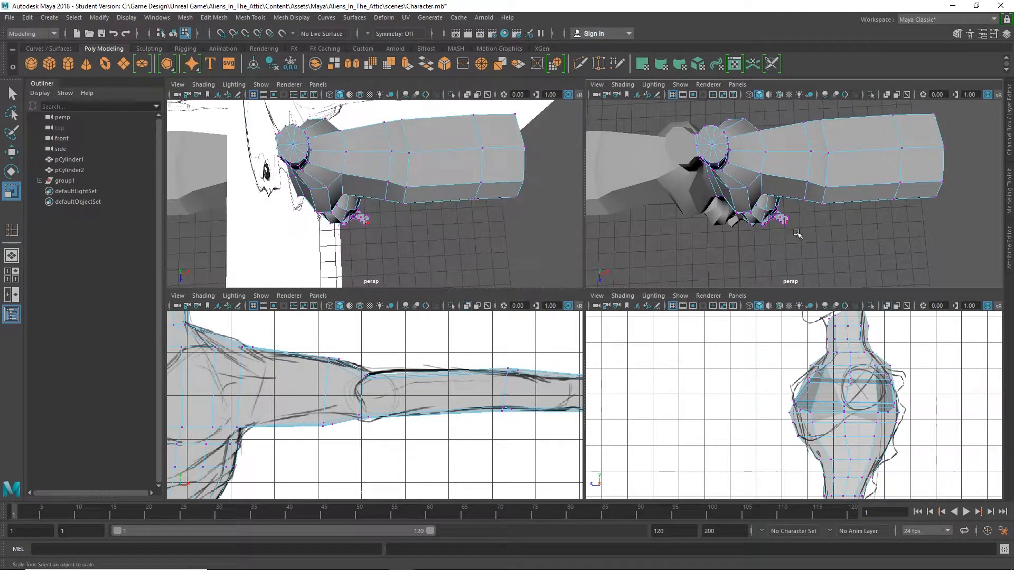
key("ctrl+z")
key("ctrl+z")
key("ctrl+z")
key("ctrl+z")
key("ctrl+z")
key("ctrl+z")
key("ctrl+z")
key("ctrl+z")
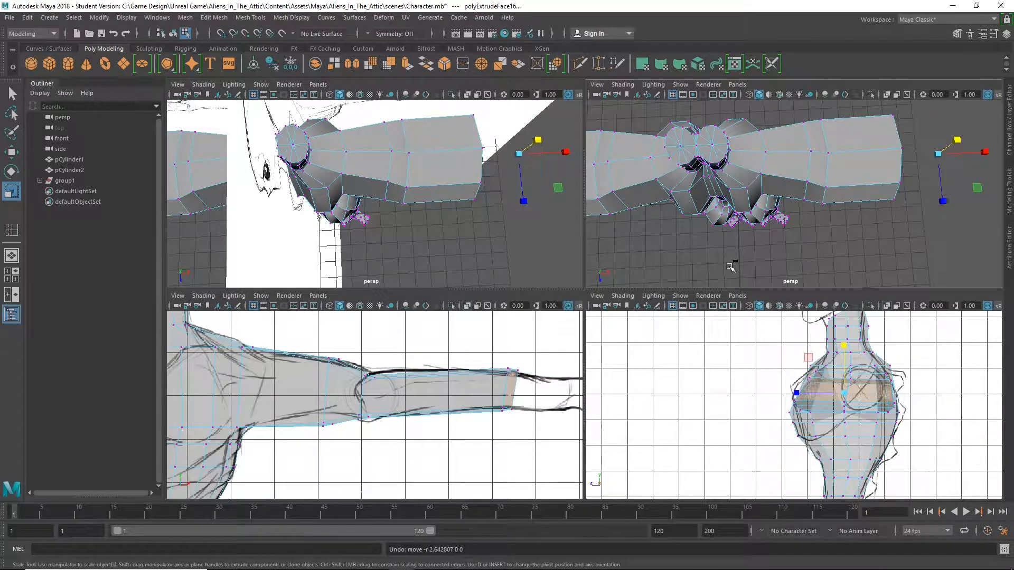
key("ctrl+z")
key("ctrl+z")
key("ctrl+z")
key("ctrl+z")
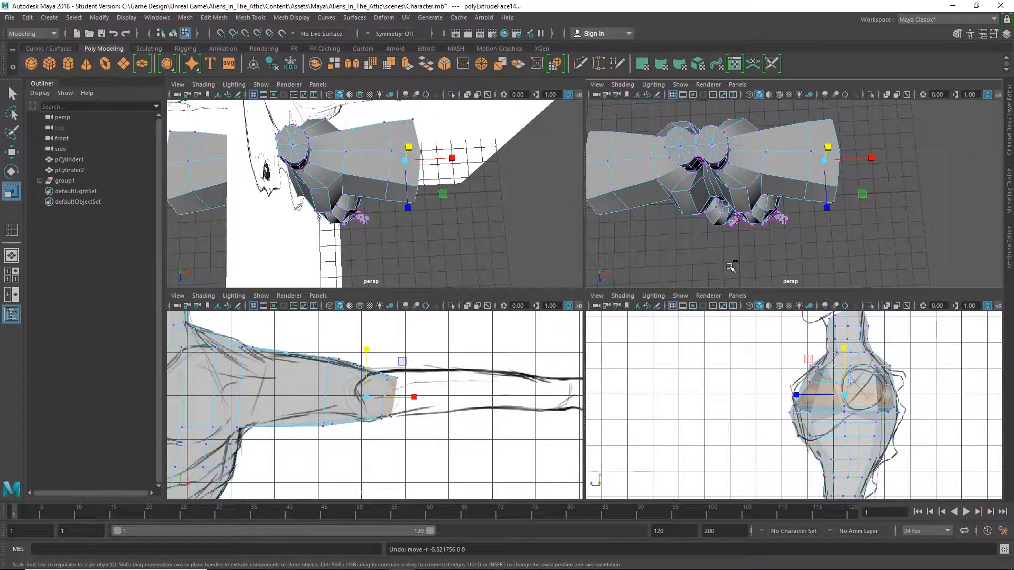
key("ctrl+z")
key("ctrl+z")
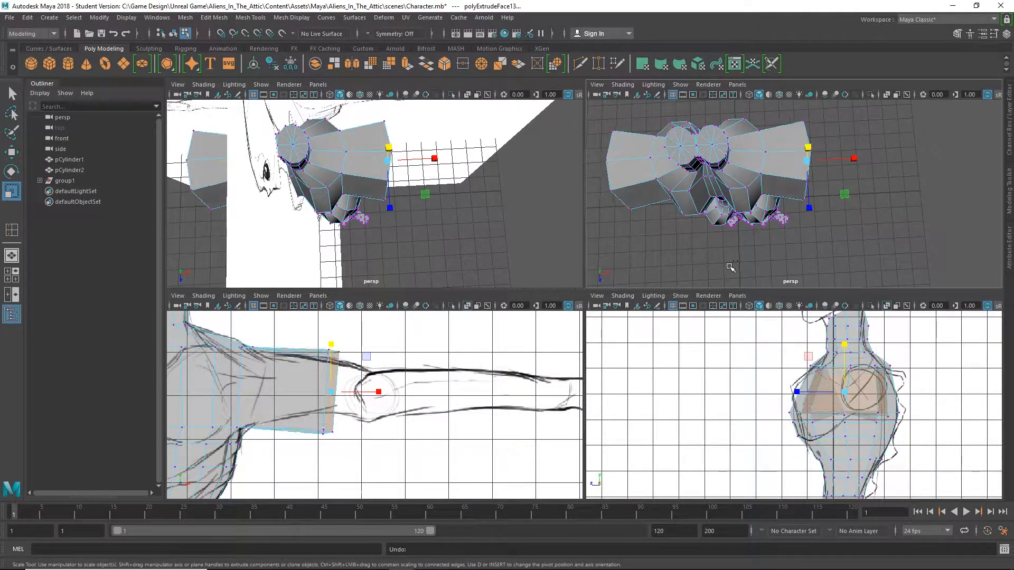
Step: Extrude the torso's shoulder faces and bring the extruded faces back flush with the torso side
left_click_drag(766, 212, 681, 185, "alt")
left_click_drag(786, 209, 755, 209, "alt")
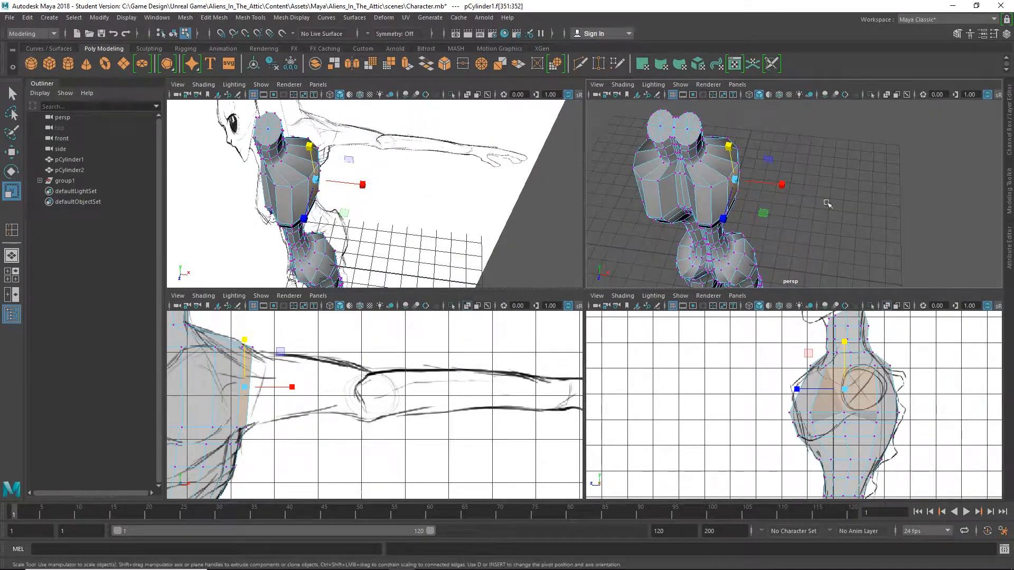
key("space")
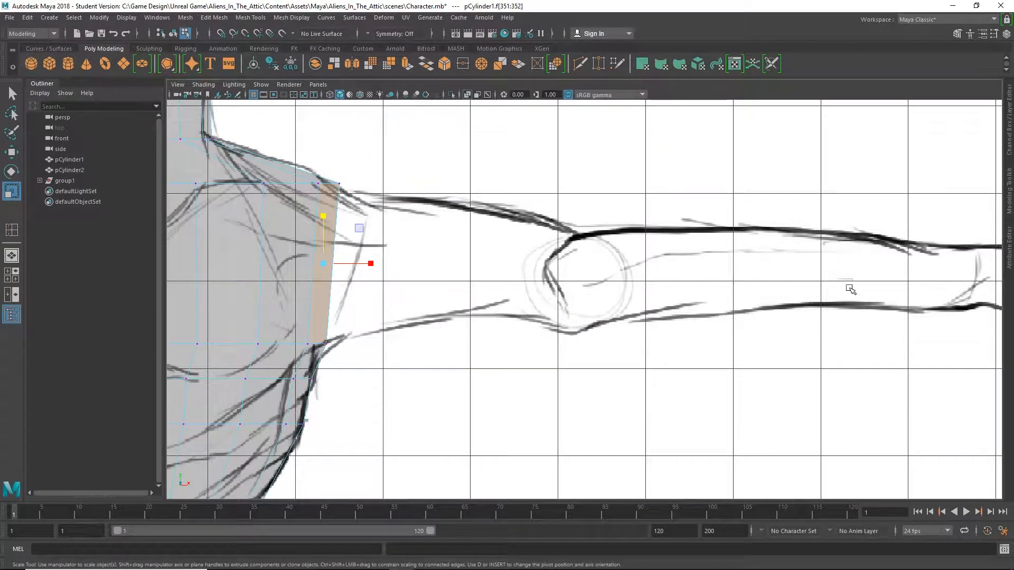
key("space")
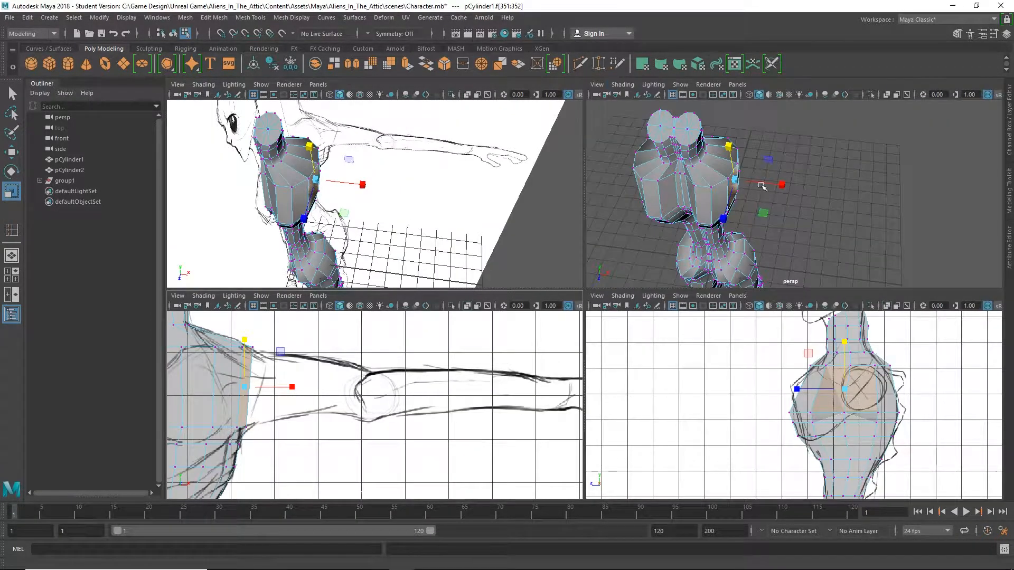
key("ctrl+e")
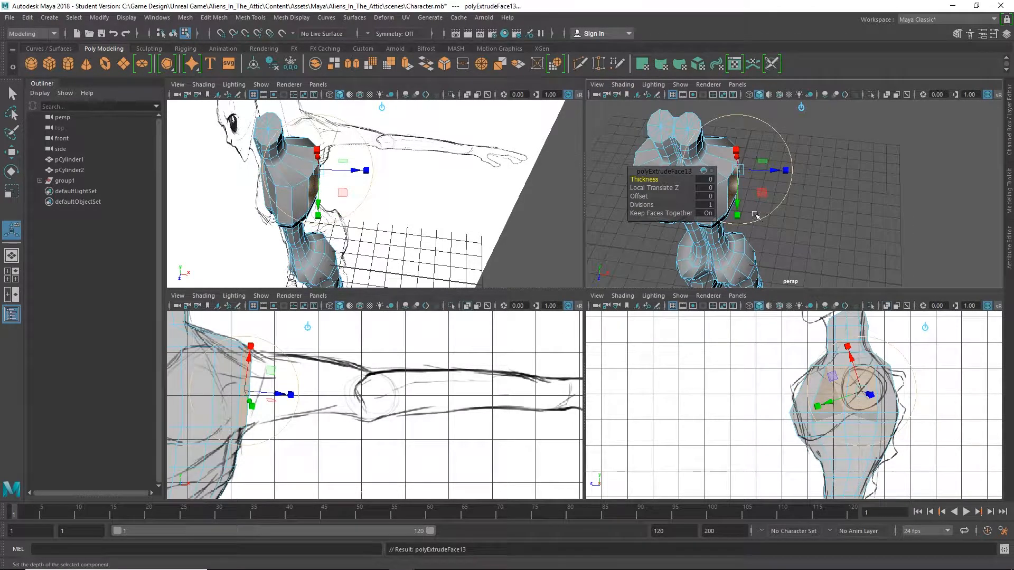
key("w")
left_click_drag(794, 190, 961, 189)
mouse_move(879, 242)
left_mouse_down("alt")
mouse_move(852, 258)
mouse_move(816, 248)
mouse_move(879, 236)
left_mouse_up("alt")
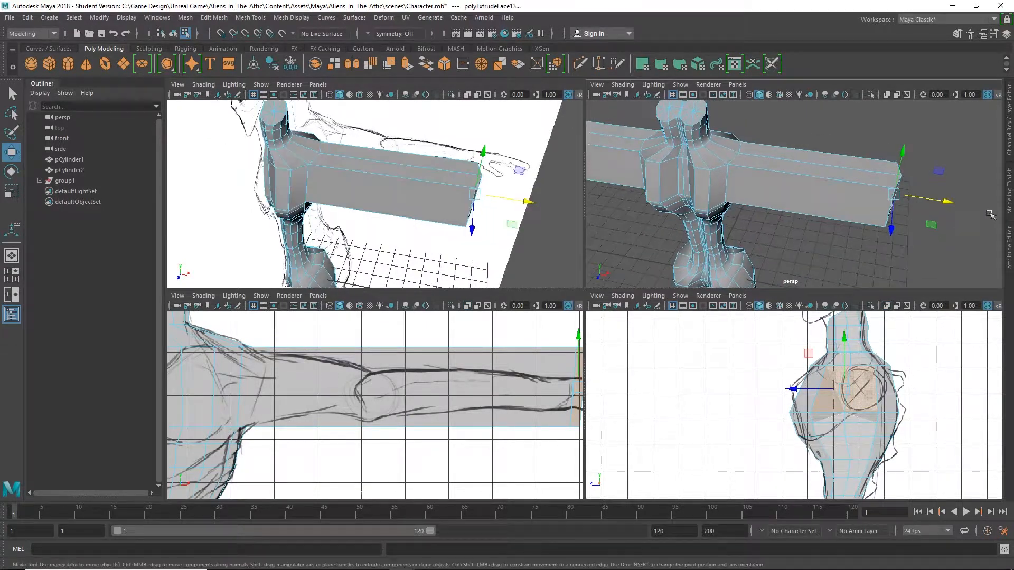
left_click_drag(955, 206, 786, 199)
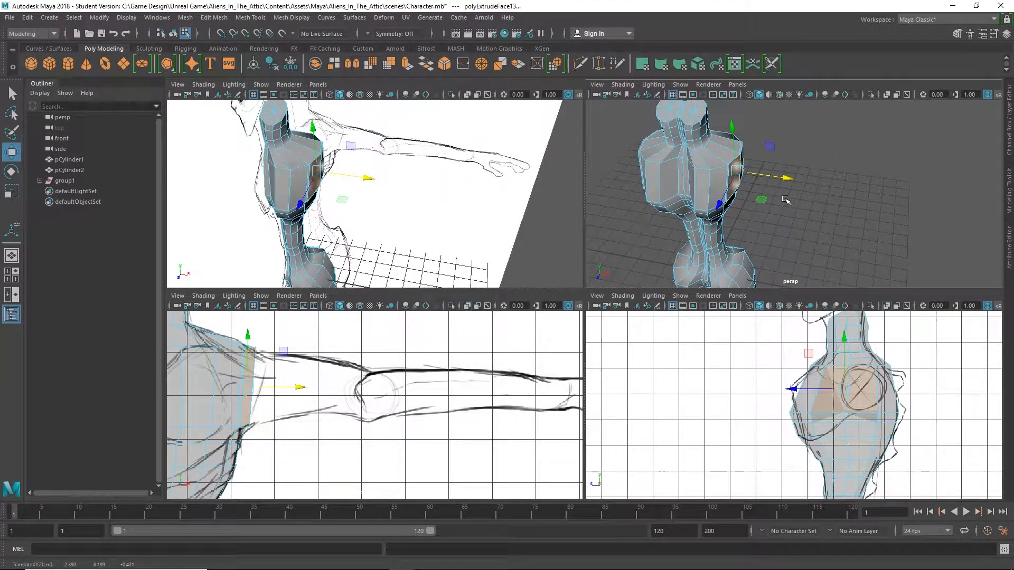
Step: Scale the extruded shoulder faces down uniformly and move and resize them to fit the sketched arm circle in side view
key("e")
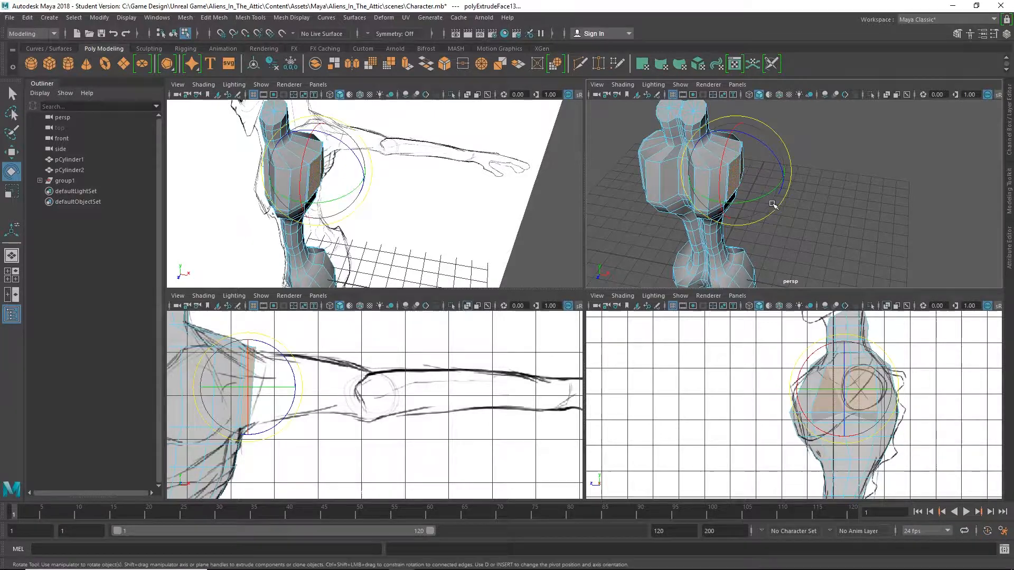
key("r")
left_click_drag(738, 171, 732, 185)
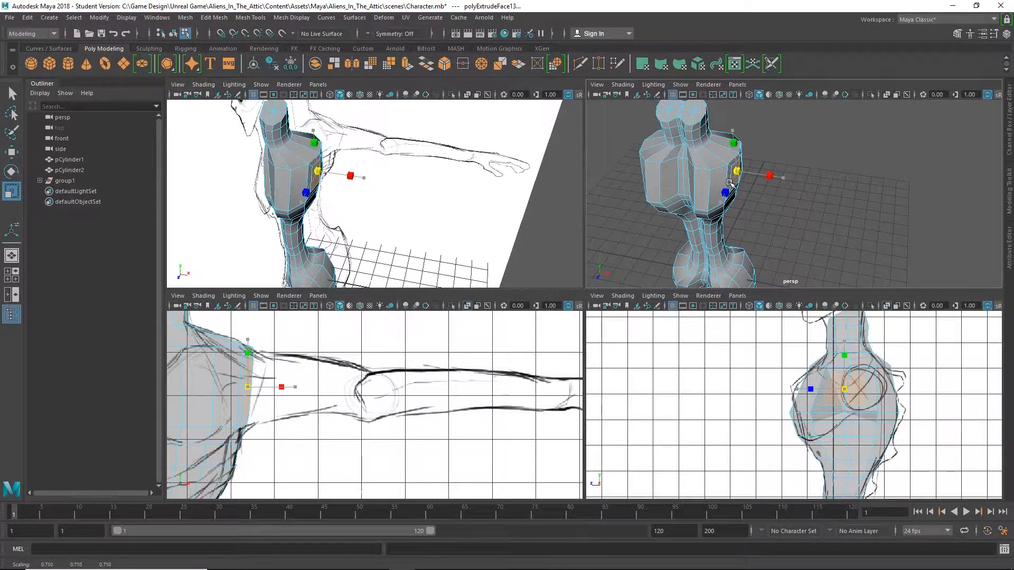
key("w")
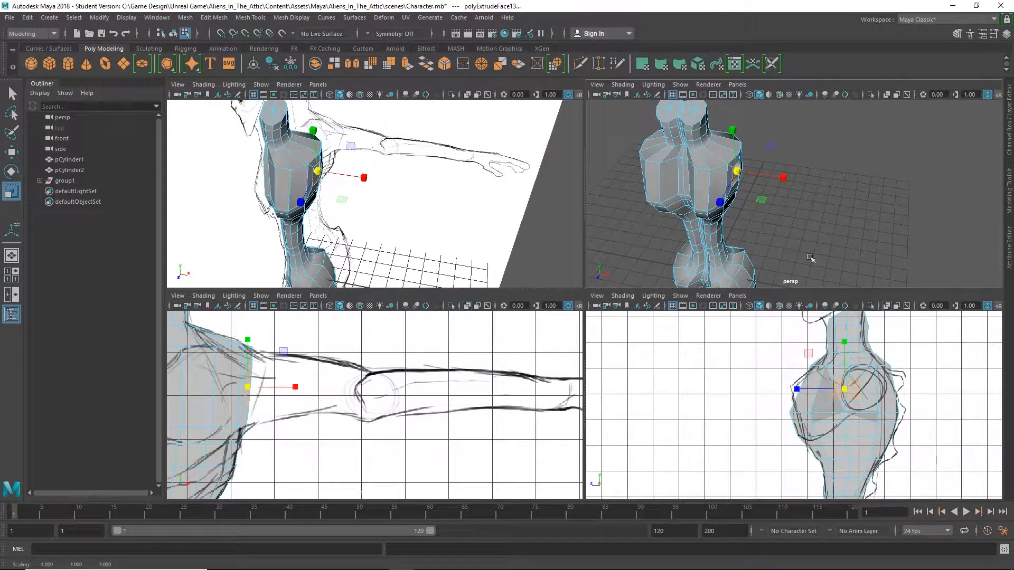
left_click_drag(793, 390, 813, 390)
scroll(876, 395, "up", 6)
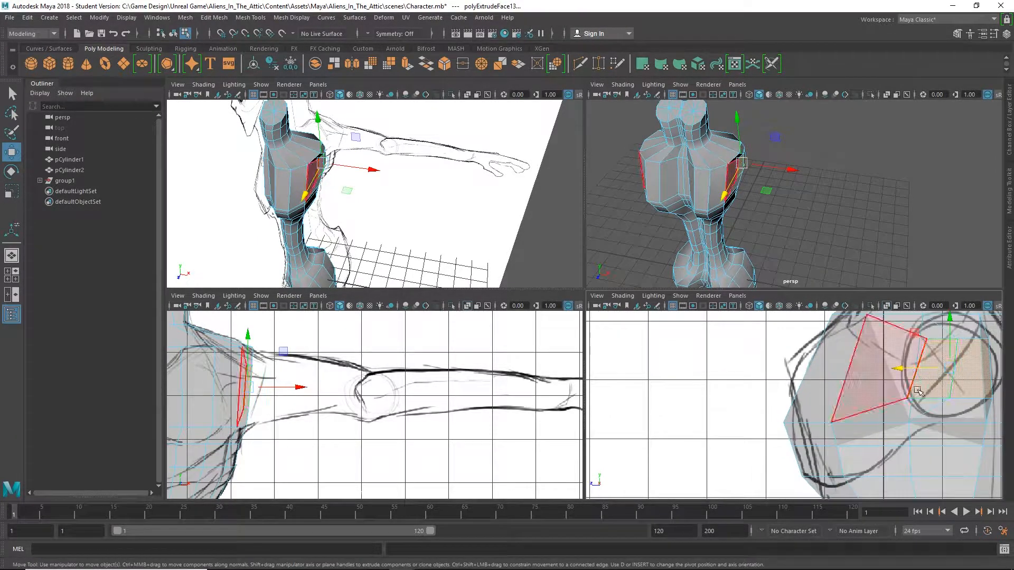
middle_click_drag(938, 370, 788, 400, "alt")
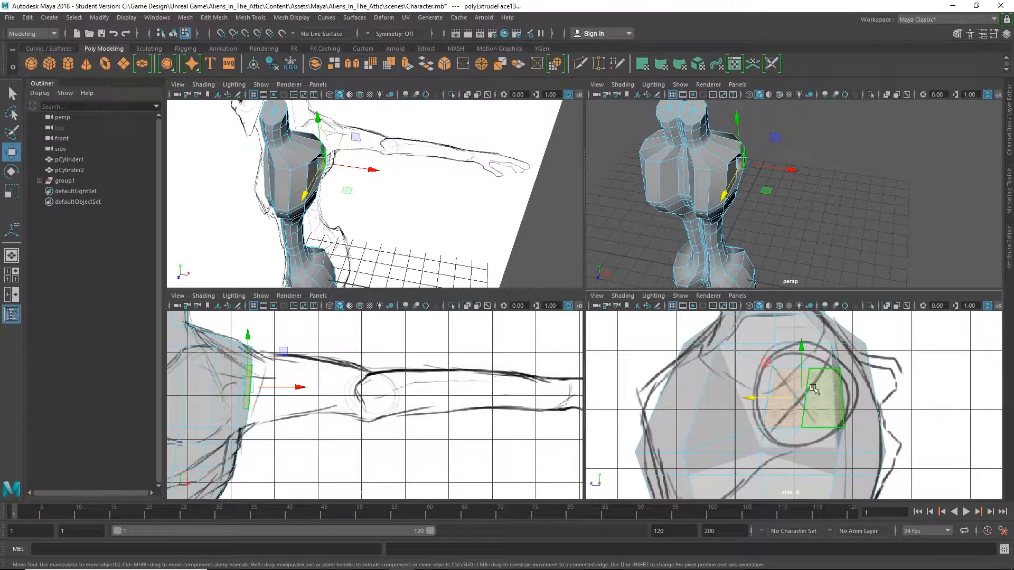
key("r")
left_click_drag(801, 400, 804, 403)
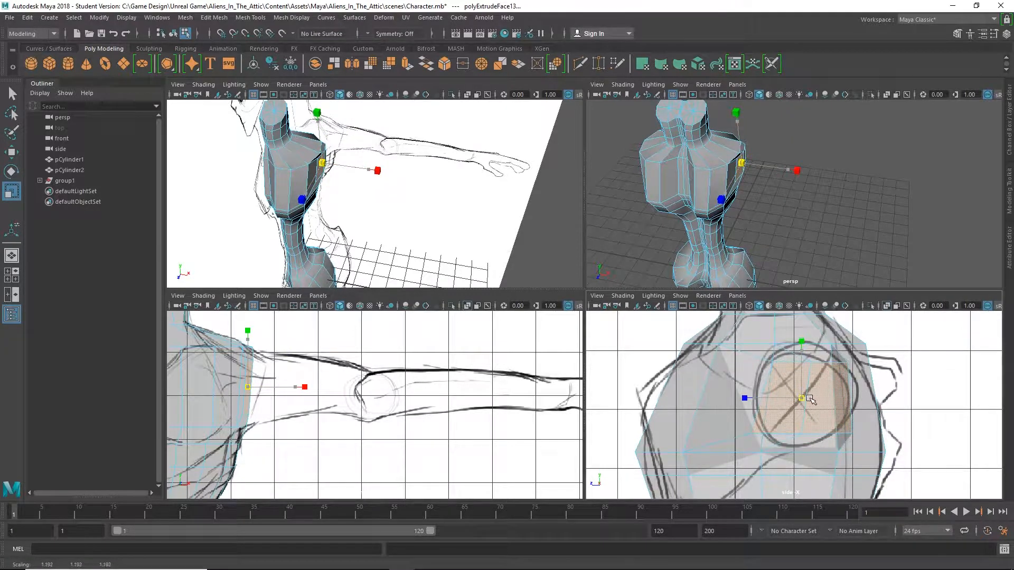
Step: Shift the resized shoulder faces slightly toward the front of the torso along the depth axis
left_click_drag(814, 226, 847, 183, "alt")
scroll(861, 177, "up", 5)
middle_click_drag(861, 177, 826, 277, "alt")
left_click_drag(827, 276, 769, 174, "alt")
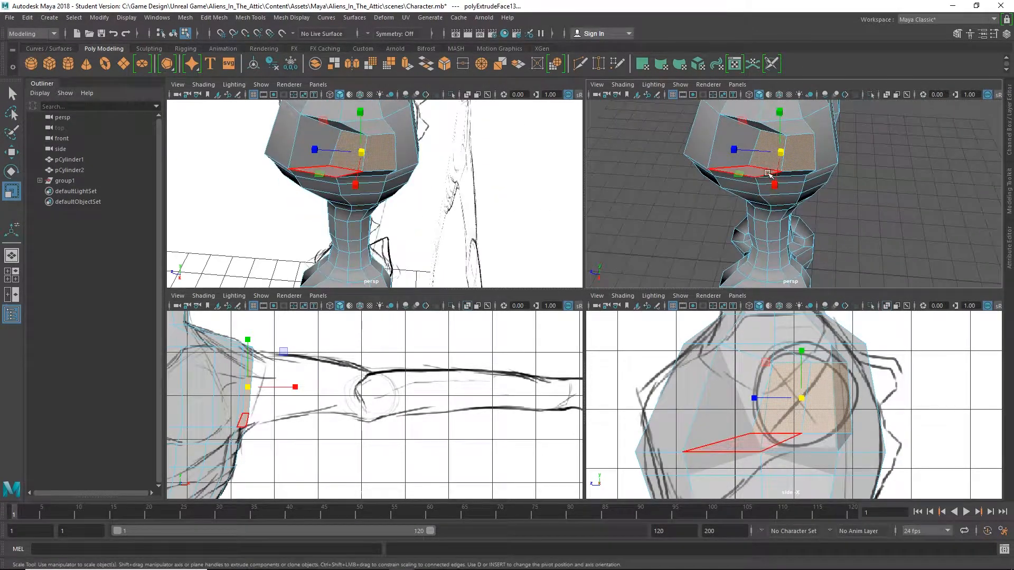
key("w")
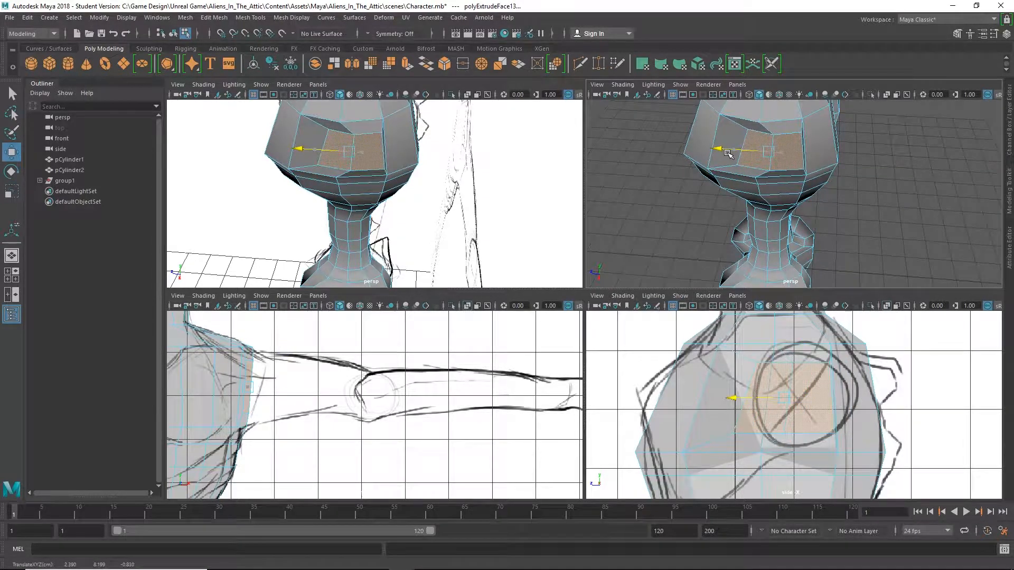
Step: Extrude the resized shoulder faces straight outward along the arm to the sketched wrist
left_click_drag(877, 230, 798, 221, "alt")
key("ctrl+e")
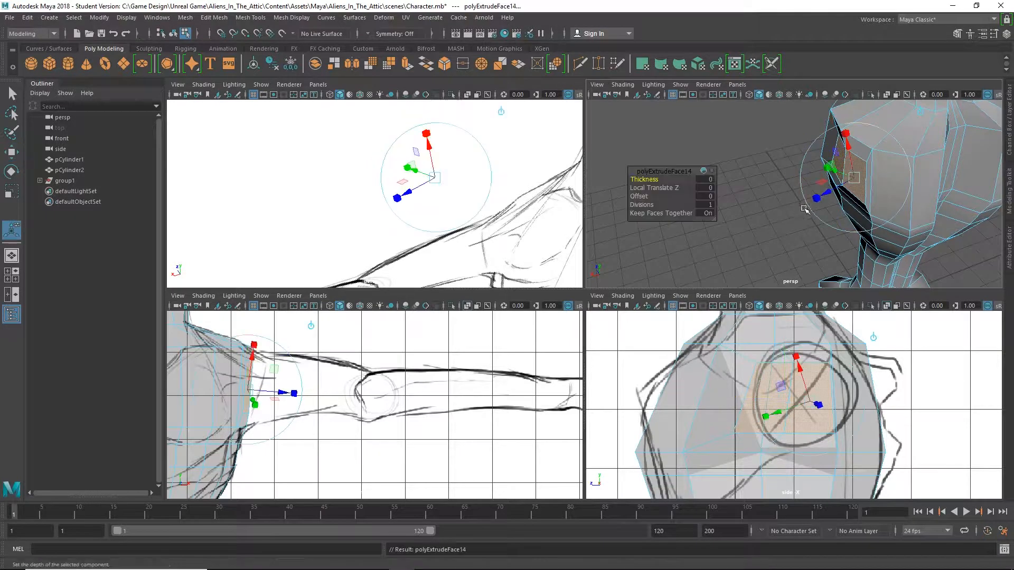
key("w")
left_click_drag(816, 197, 412, 230)
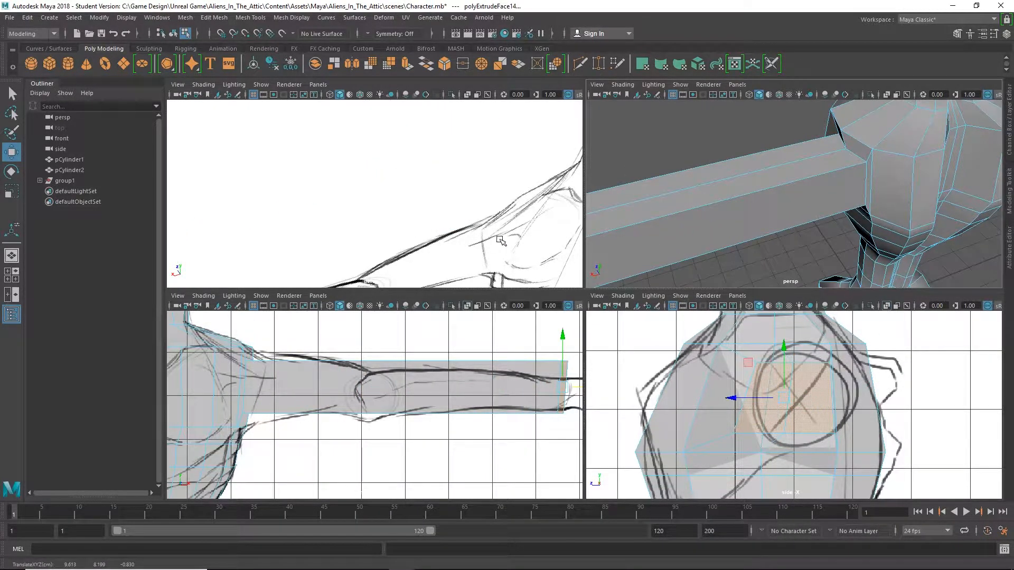
Step: Scale down the faces at the arm's end uniformly and lower them to match the sketched wrist
key("r")
left_click_drag(562, 388, 542, 395)
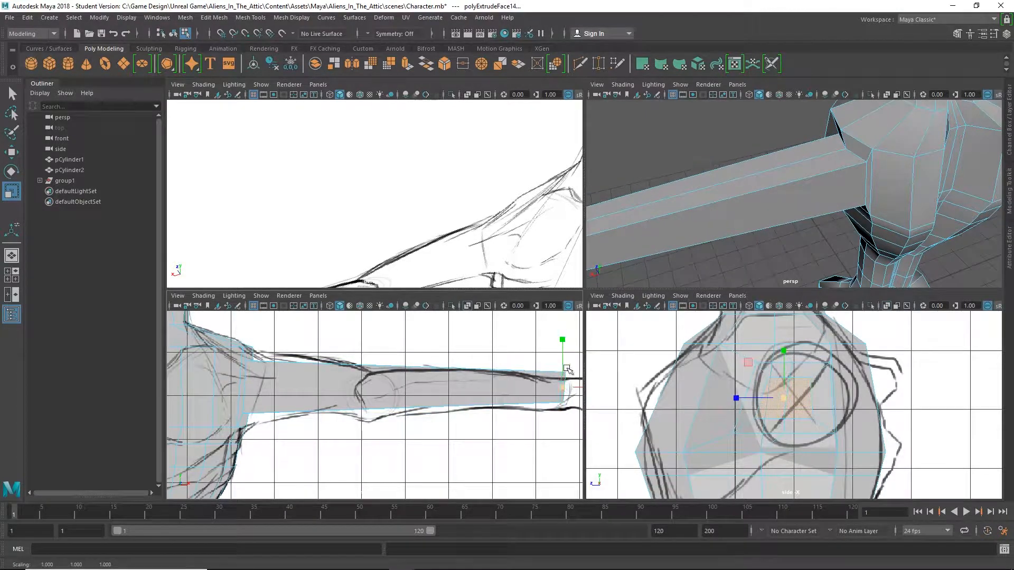
key("w")
left_click_drag(563, 340, 564, 351)
Step: Examine the tapered arms and their connection to the torso from the front, back and side
scroll(816, 218, "down", 6)
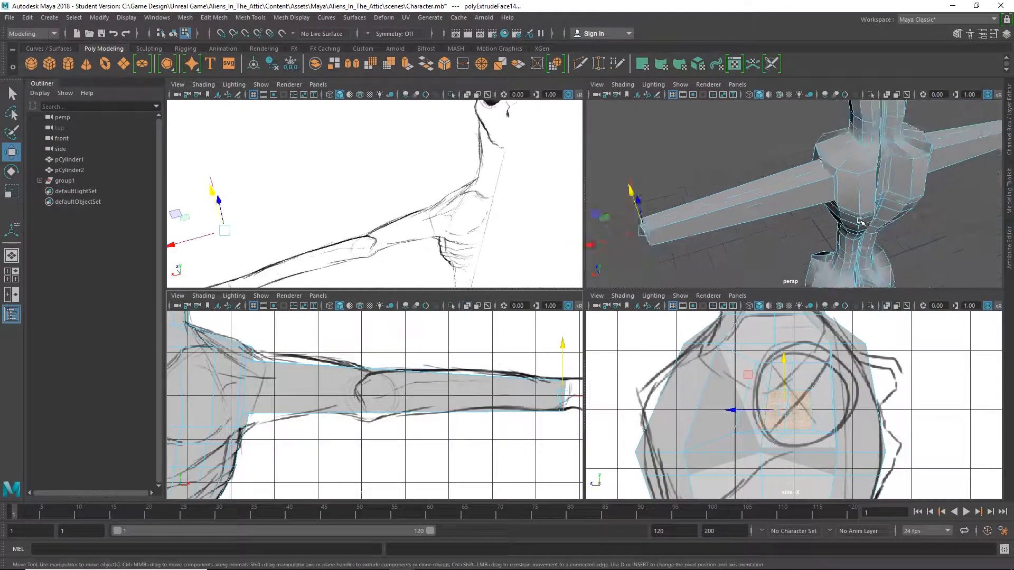
left_click_drag(816, 218, 917, 223, "alt")
left_click_drag(813, 247, 871, 248, "alt")
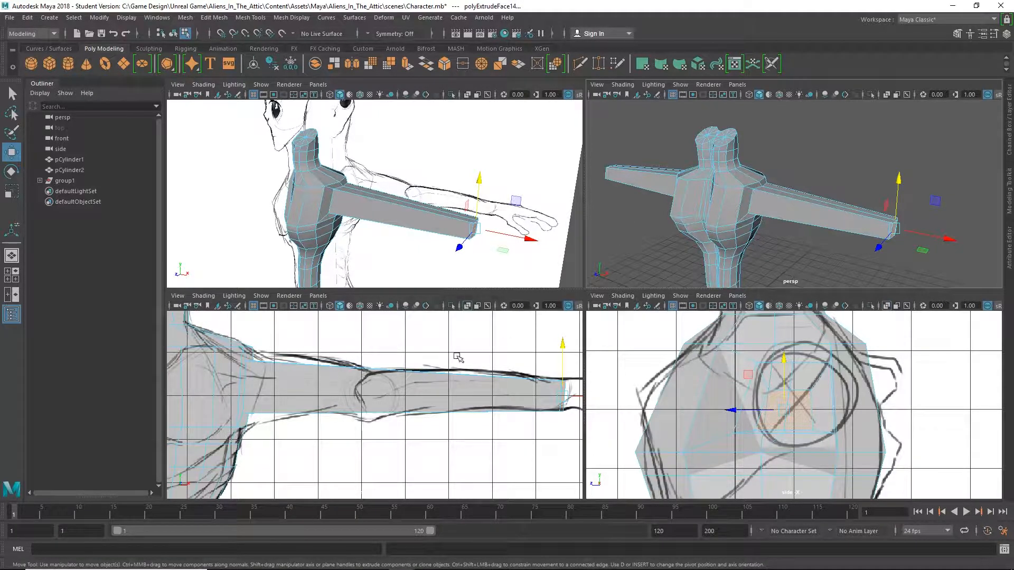
left_click_drag(814, 201, 826, 220, "alt")
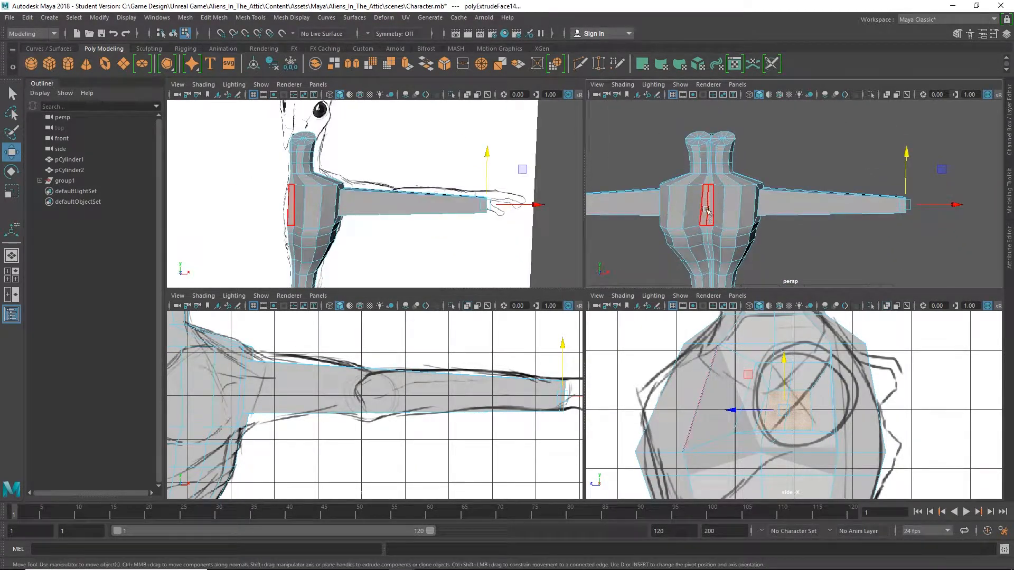
left_click_drag(771, 146, 540, 138, "alt")
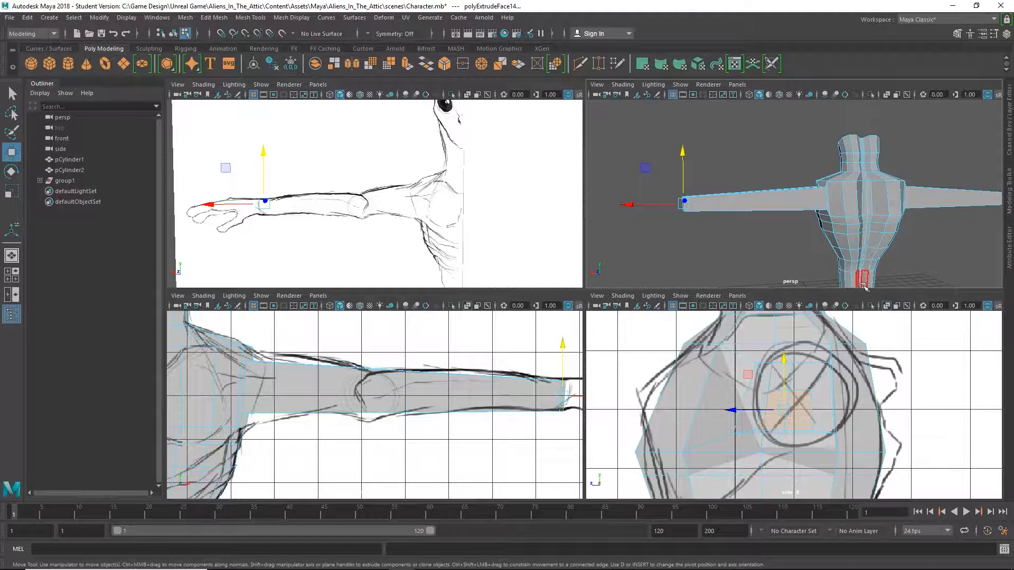
left_click_drag(898, 209, 963, 217, "alt")
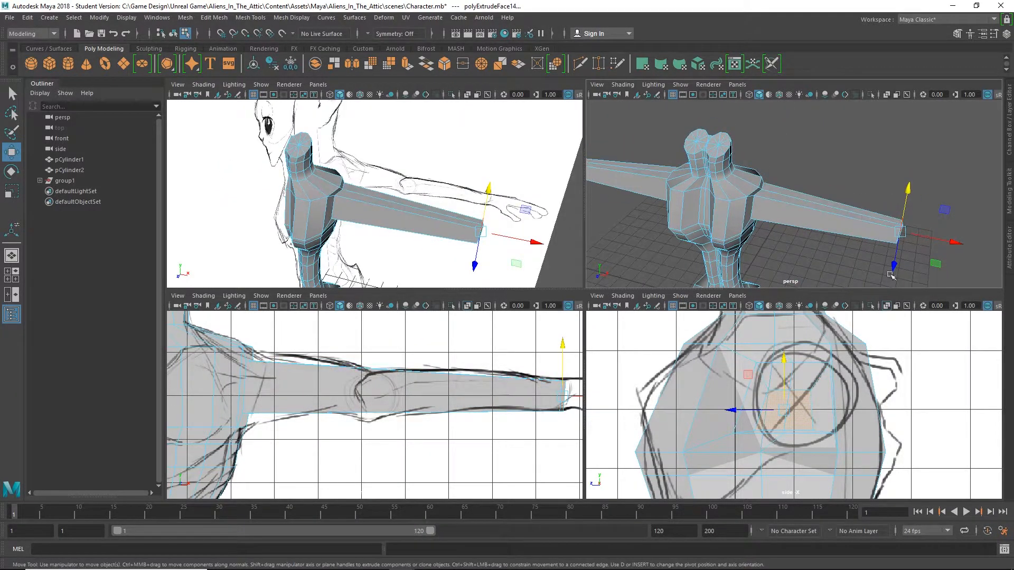
Step: Insert six edge loops at intervals along the arm between the shoulder and the wrist
left_click_drag(789, 246, 727, 174, "alt")
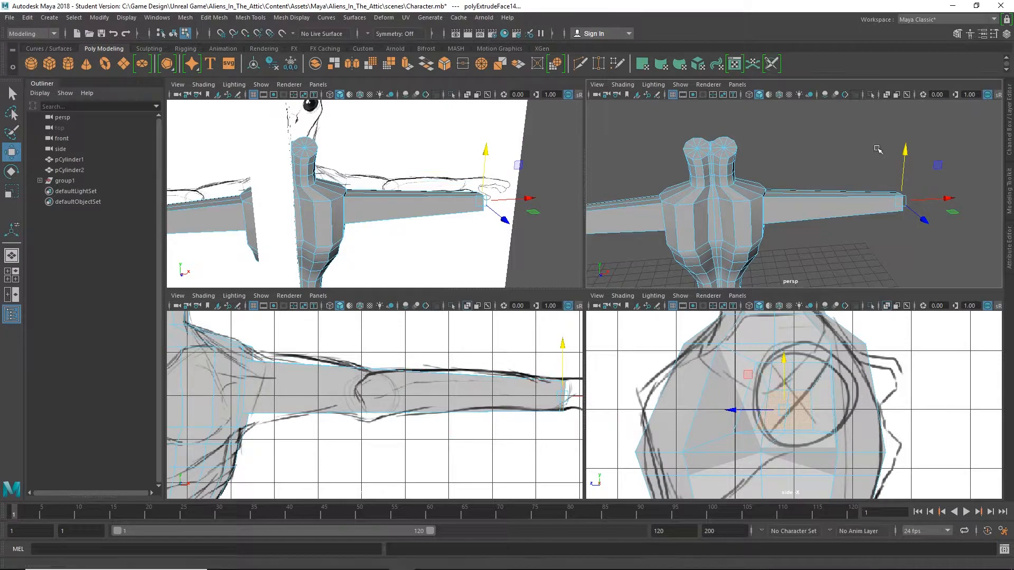
left_click_drag(864, 245, 800, 115, "alt")
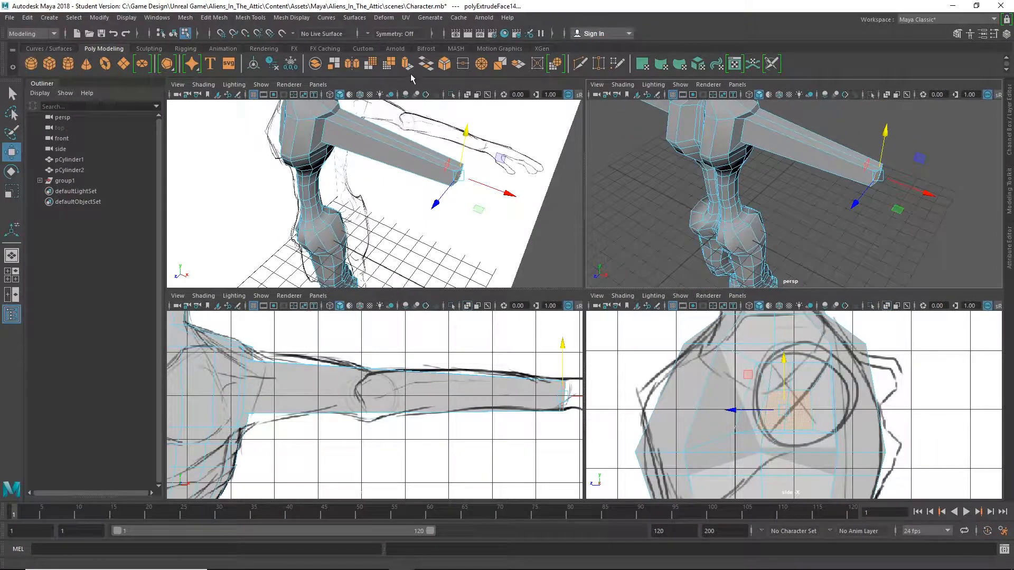
left_click(259, 19)
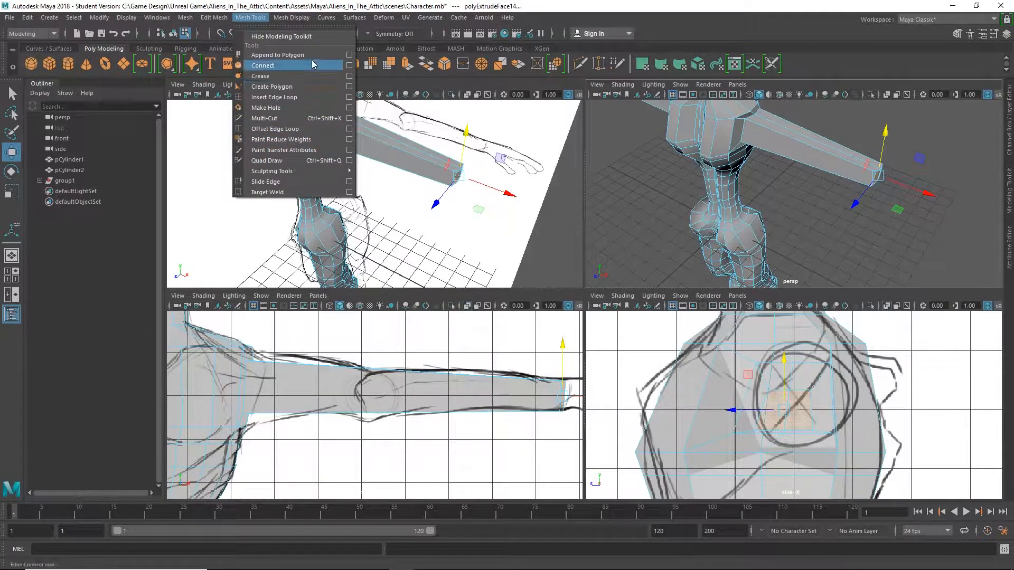
left_click(290, 97)
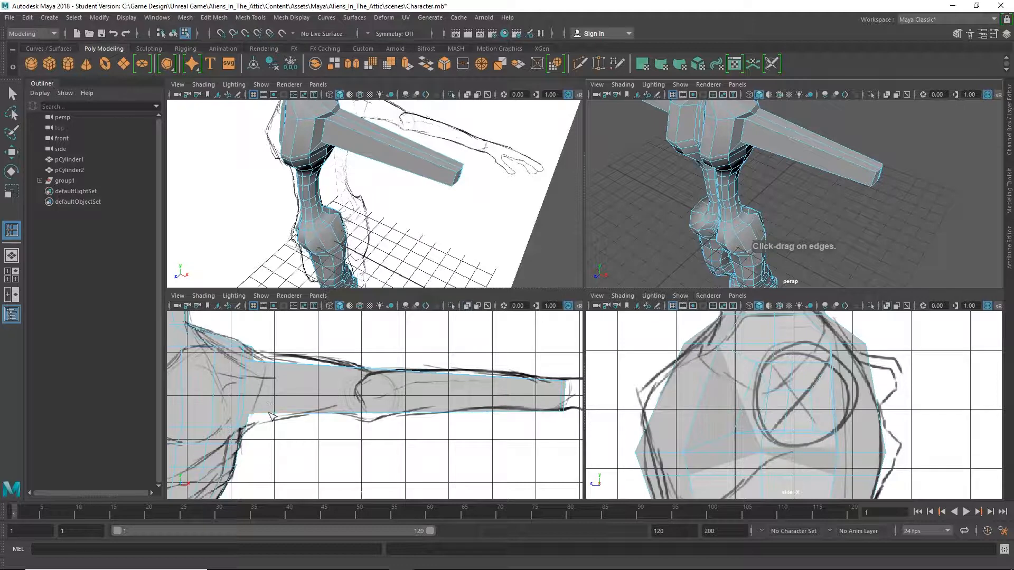
left_click_drag(269, 413, 536, 415)
left_click(534, 412)
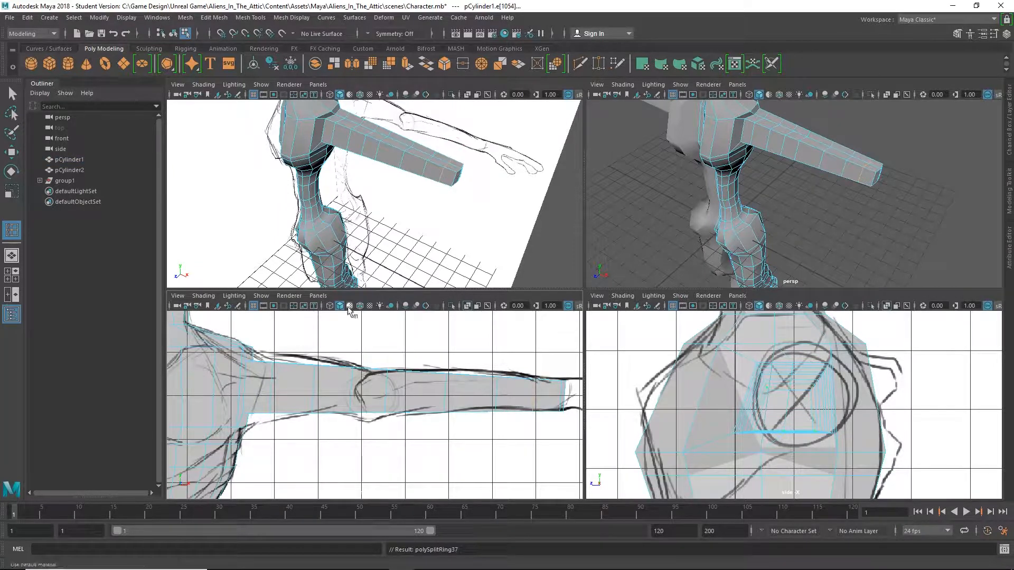
key("q")
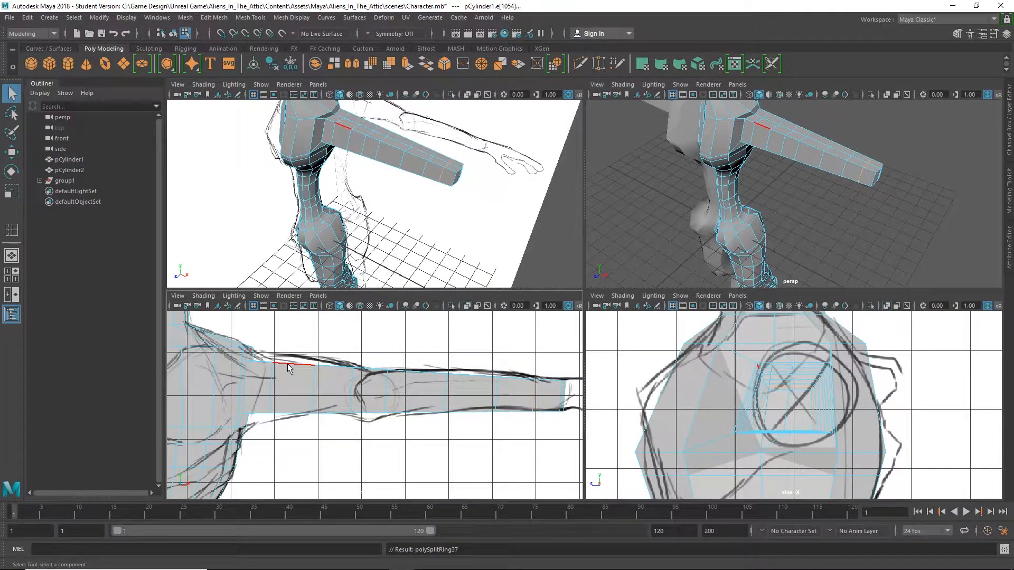
Step: Try to scale the vertex loop nearest the shoulder vertically to match the sketched upper-arm outline
right_click_drag(288, 365, 252, 255)
left_click_drag(301, 441, 302, 443)
scroll(306, 377, "up", 3)
middle_click_drag(298, 370, 461, 395, "alt")
scroll(461, 395, "down", 3)
key("r")
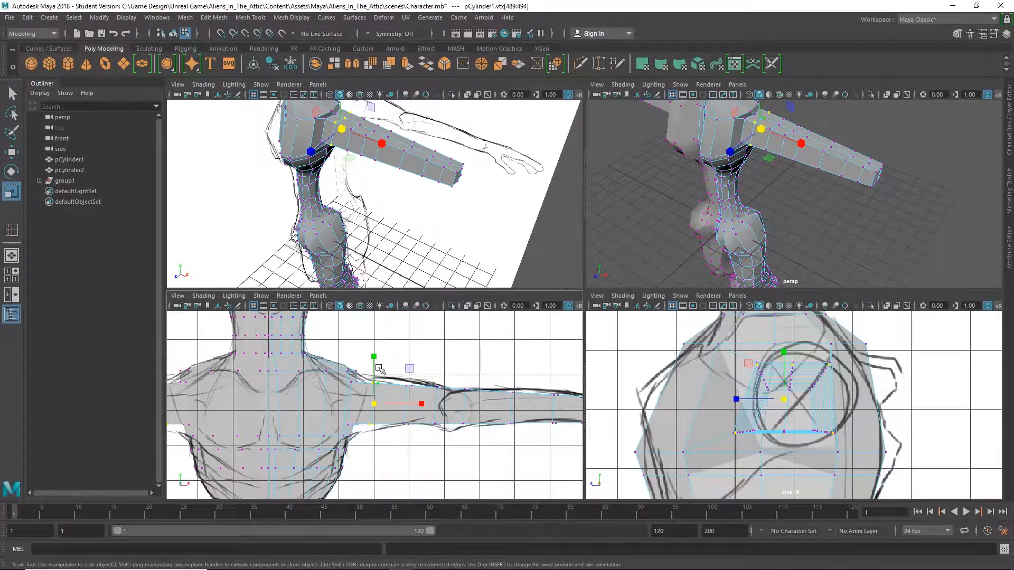
left_click_drag(374, 357, 377, 353)
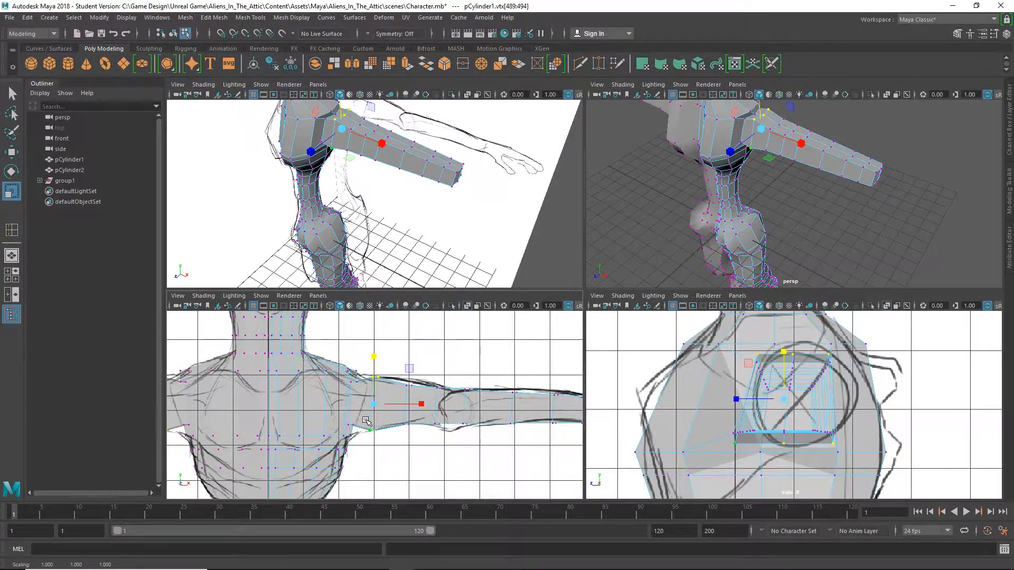
scroll(366, 421, "up", 4)
scroll(325, 439, "down", 5)
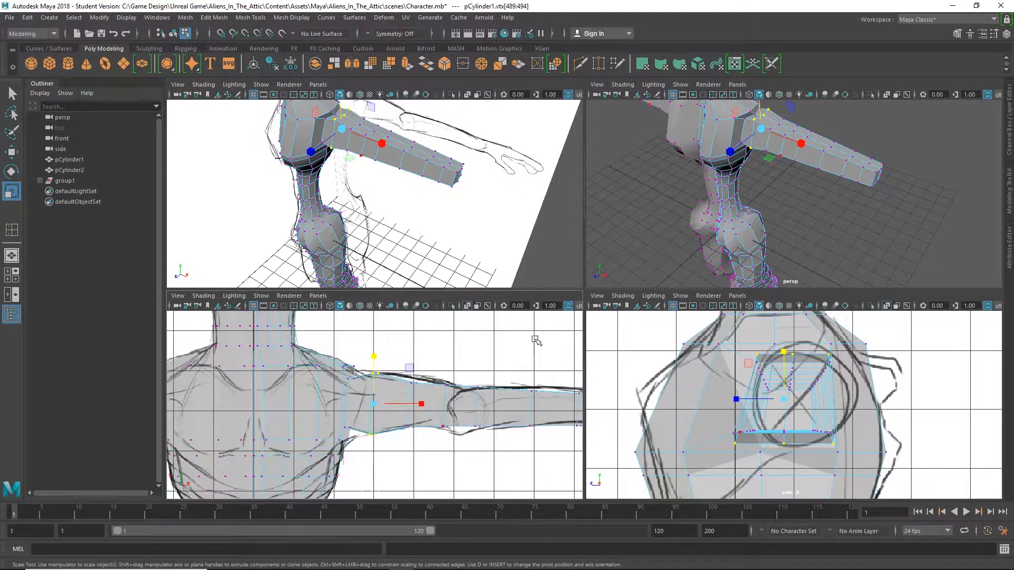
scroll(758, 158, "up", 2)
middle_click_drag(747, 157, 758, 241, "alt")
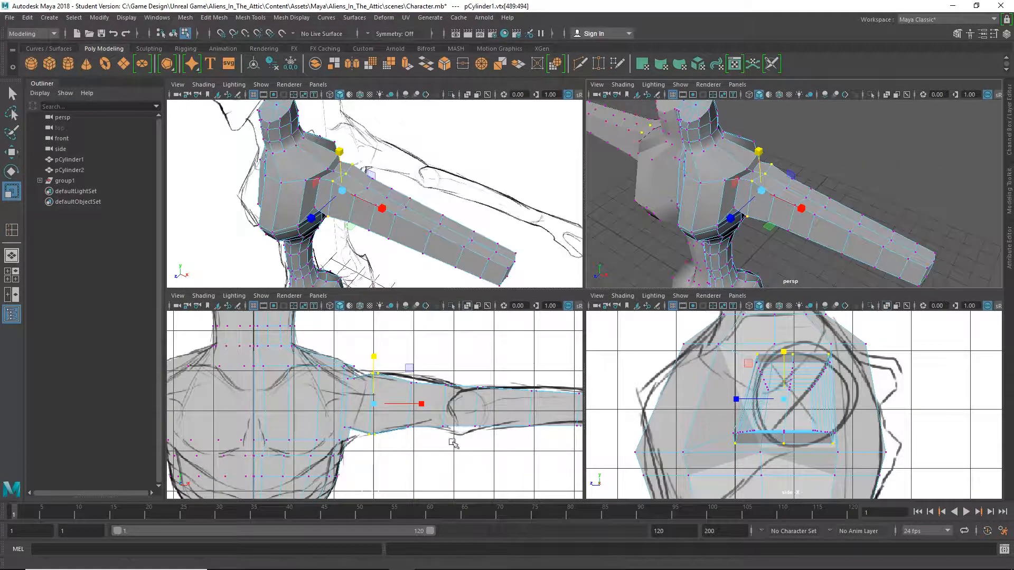
Step: Try to reshape the junction between the shoulder and upper arm by extruding vertices on its upper side
left_click_drag(355, 446, 359, 399)
left_click_drag(361, 362, 363, 362)
scroll(394, 390, "up", 4)
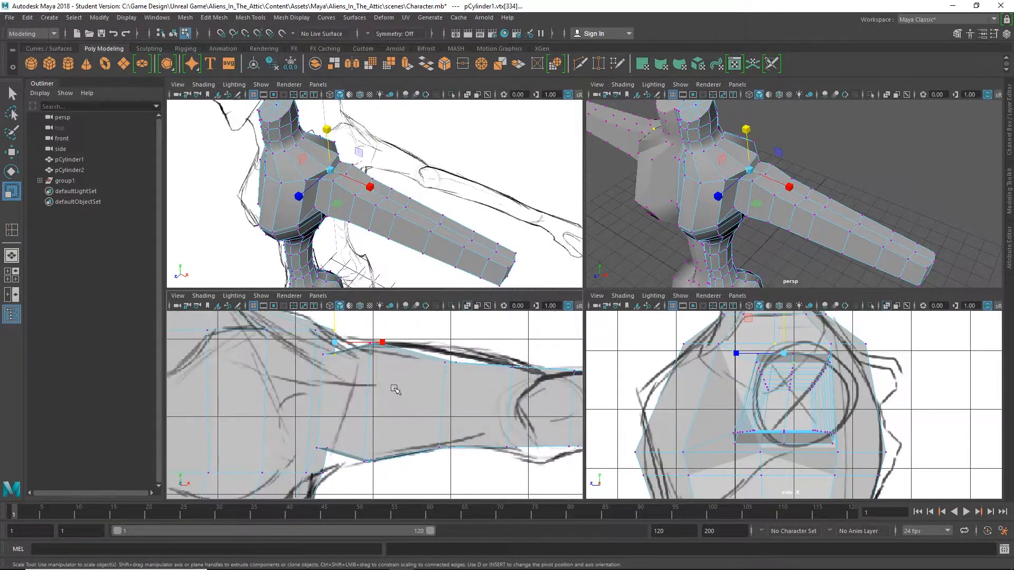
left_click(328, 448)
scroll(800, 161, "up", 5)
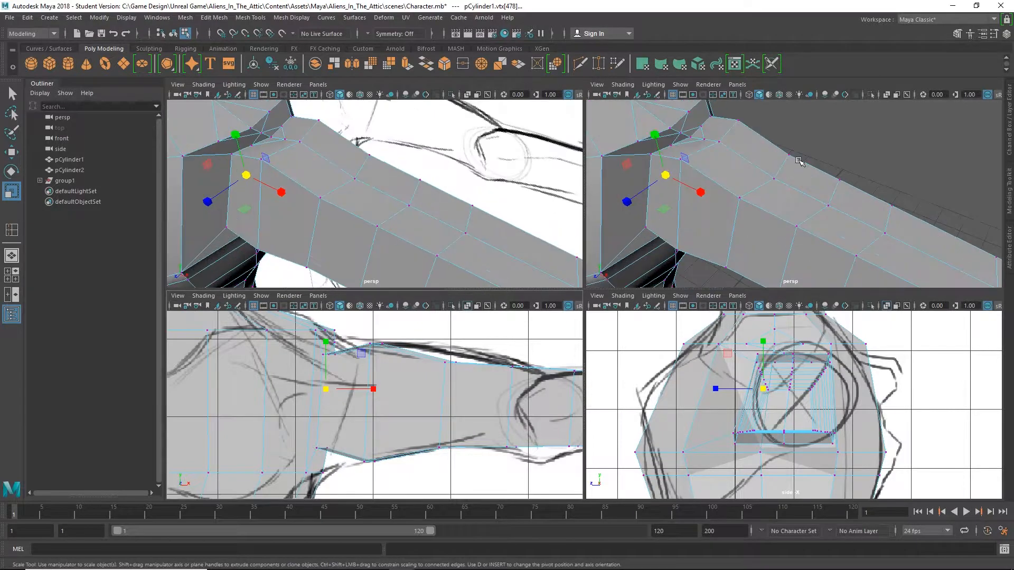
left_click_drag(802, 163, 745, 172, "alt")
left_click(756, 166)
scroll(746, 173, "up", 4)
left_click_drag(695, 146, 808, 183, "alt")
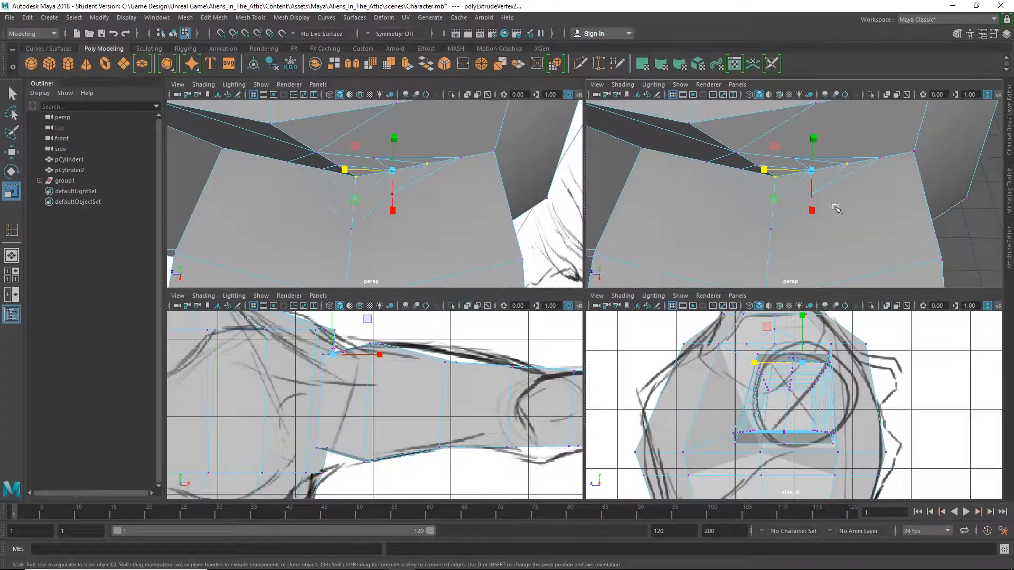
left_click_drag(725, 149, 761, 161, "alt")
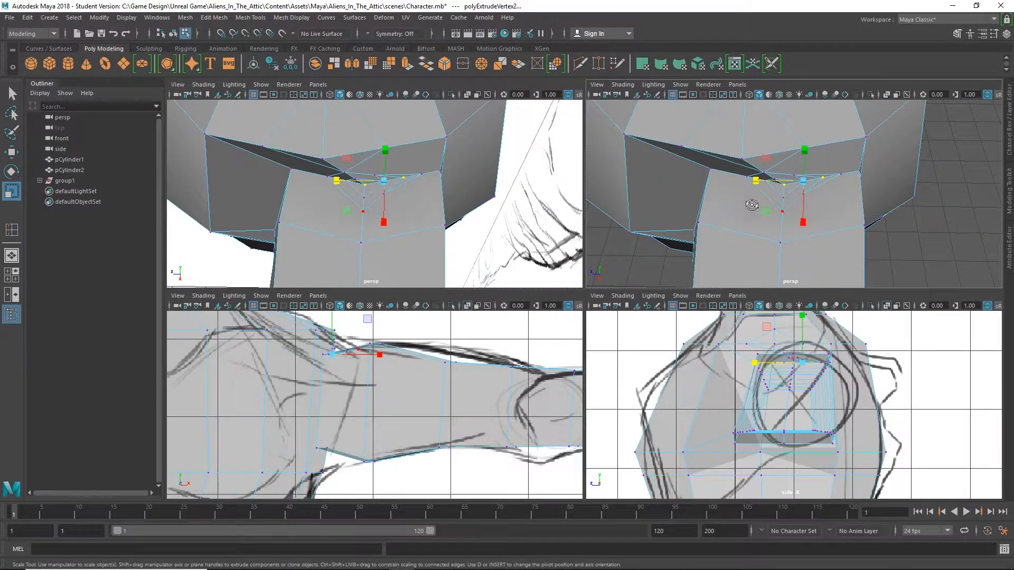
left_click_drag(751, 204, 818, 209, "alt")
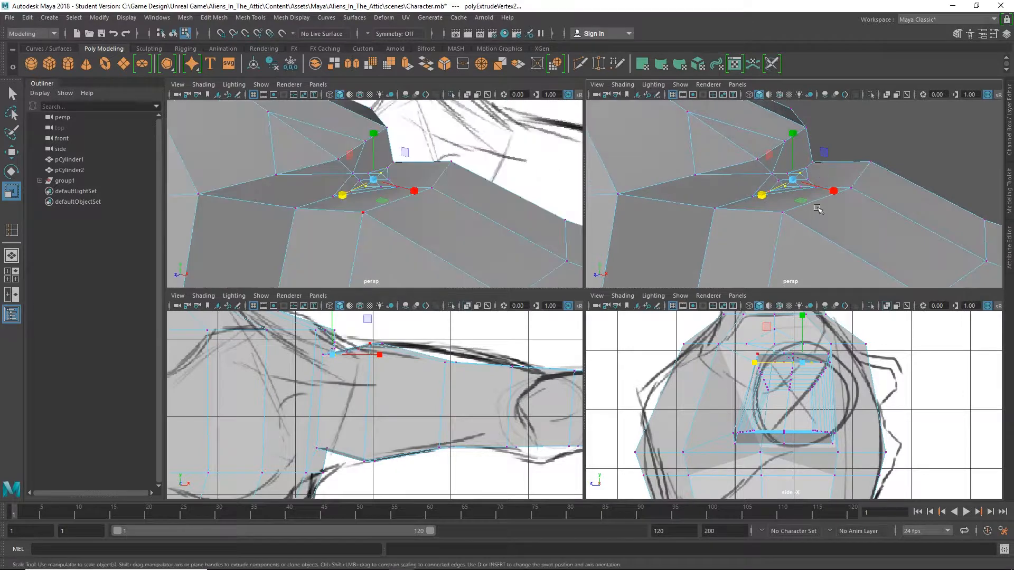
Step: Undo the vertex extrusion at the shoulder and the vertical scaling of the first arm loop
key("ctrl+z")
key("ctrl+z")
key("ctrl+z")
key("ctrl+z")
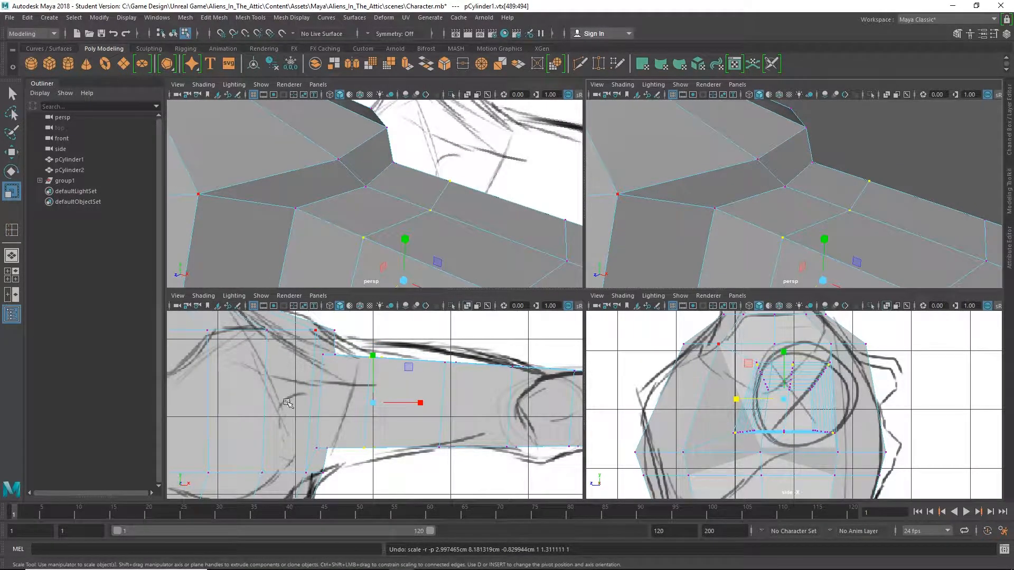
Step: Select the vertex loop nearest the shoulder and scale it vertically to fit the sketched upper arm
scroll(288, 403, "down", 5)
scroll(422, 401, "up", 6)
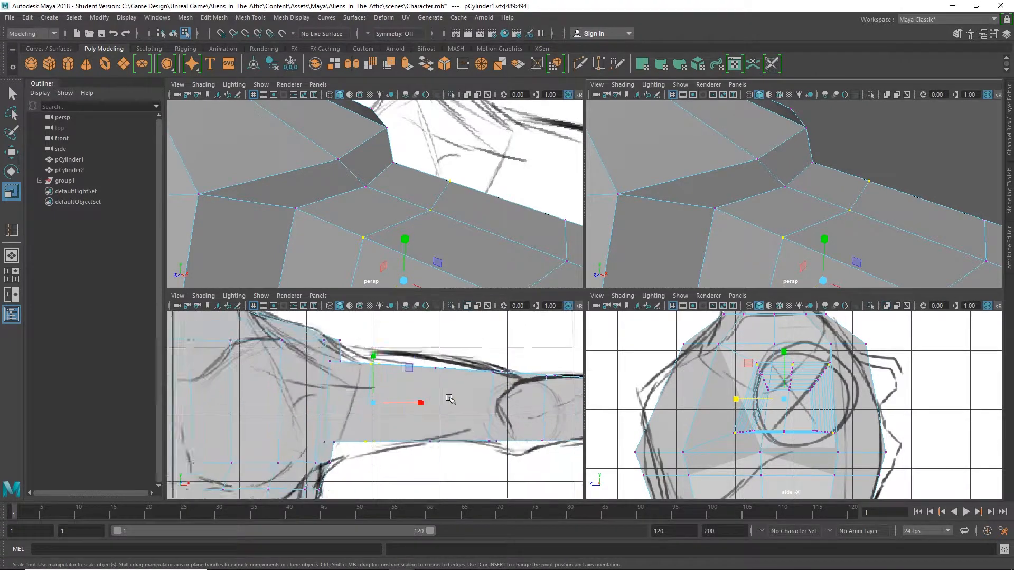
scroll(450, 399, "up", 1)
left_click_drag(760, 184, 748, 202, "alt")
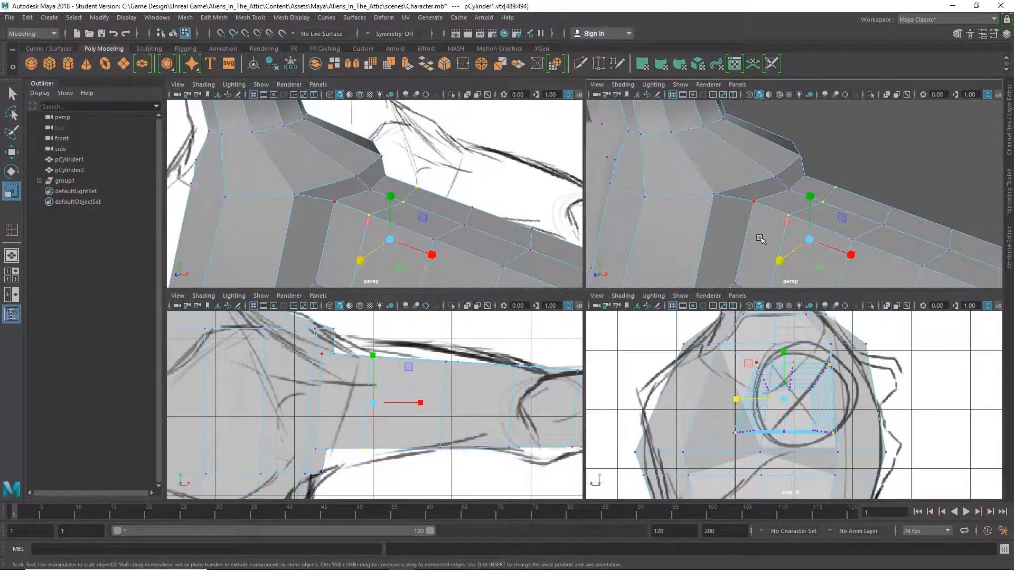
left_click_drag(760, 239, 780, 111, "alt")
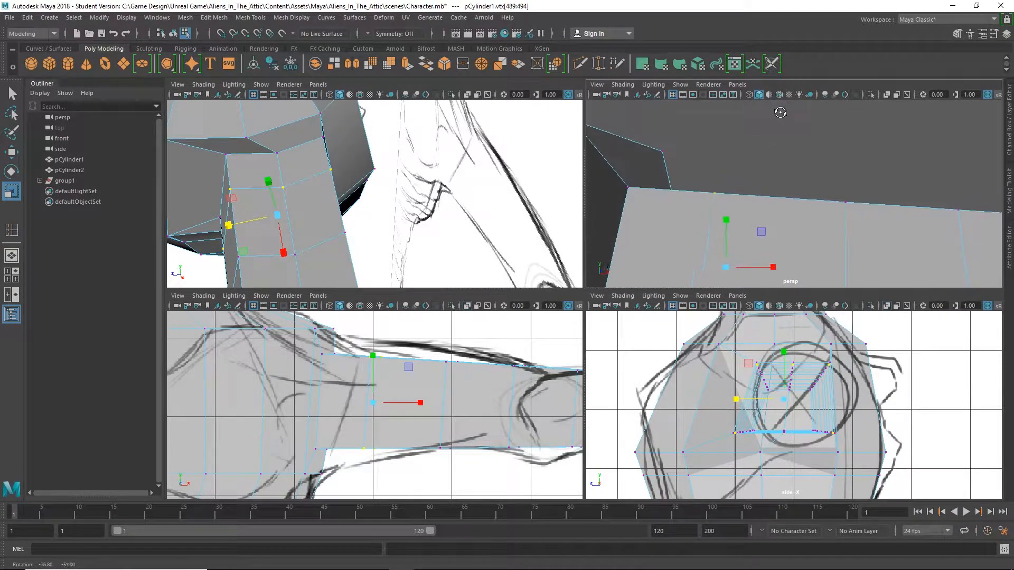
middle_click_drag(698, 188, 770, 172, "alt")
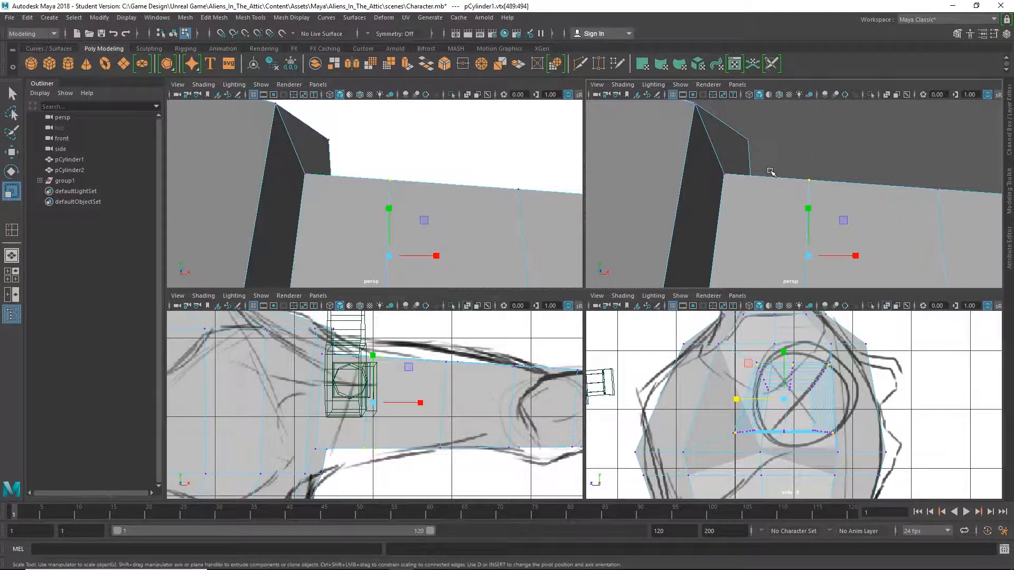
scroll(774, 182, "down", 5)
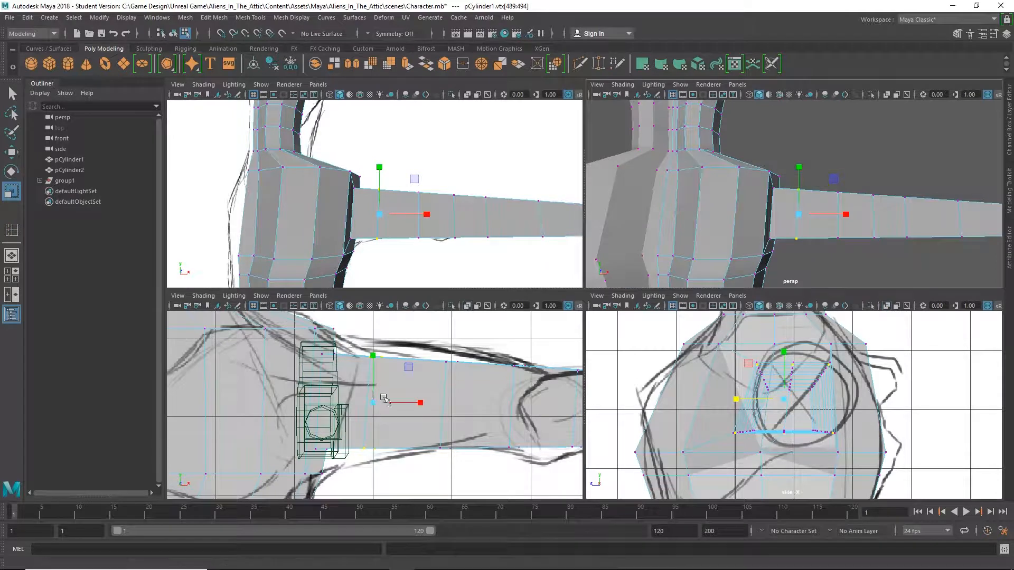
left_click_drag(358, 484, 394, 392)
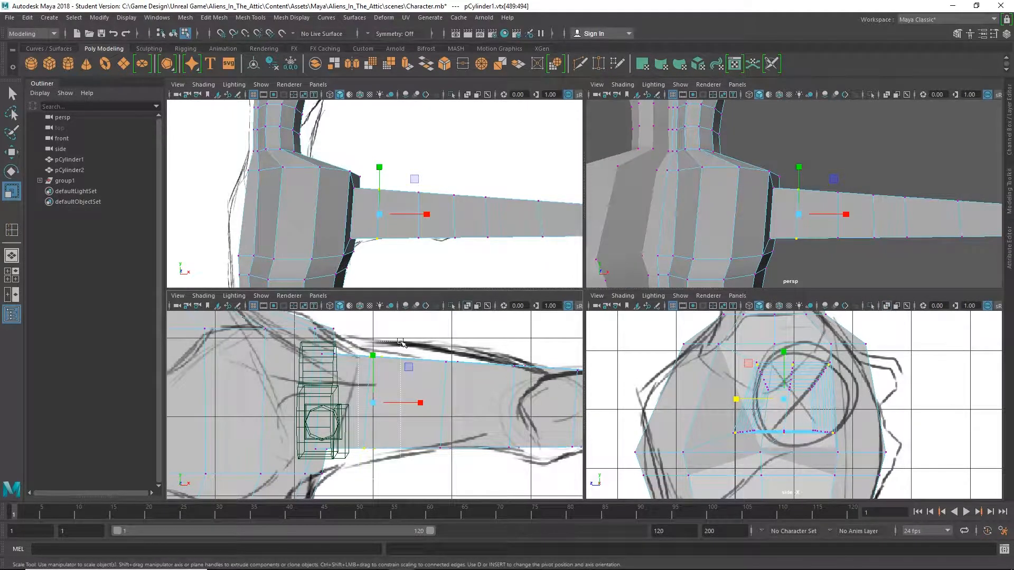
left_click_drag(781, 195, 826, 172, "alt")
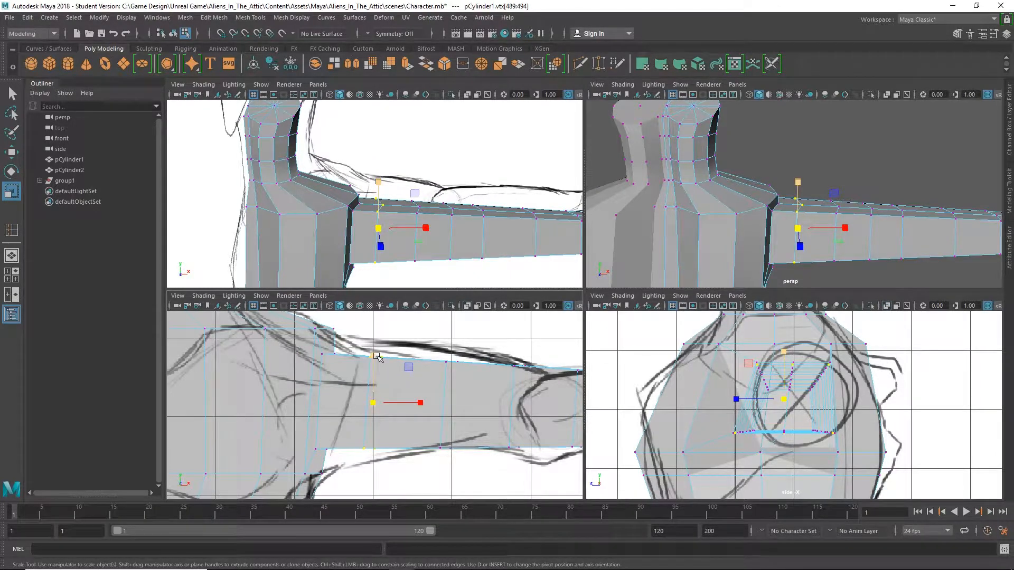
left_click_drag(374, 356, 385, 349)
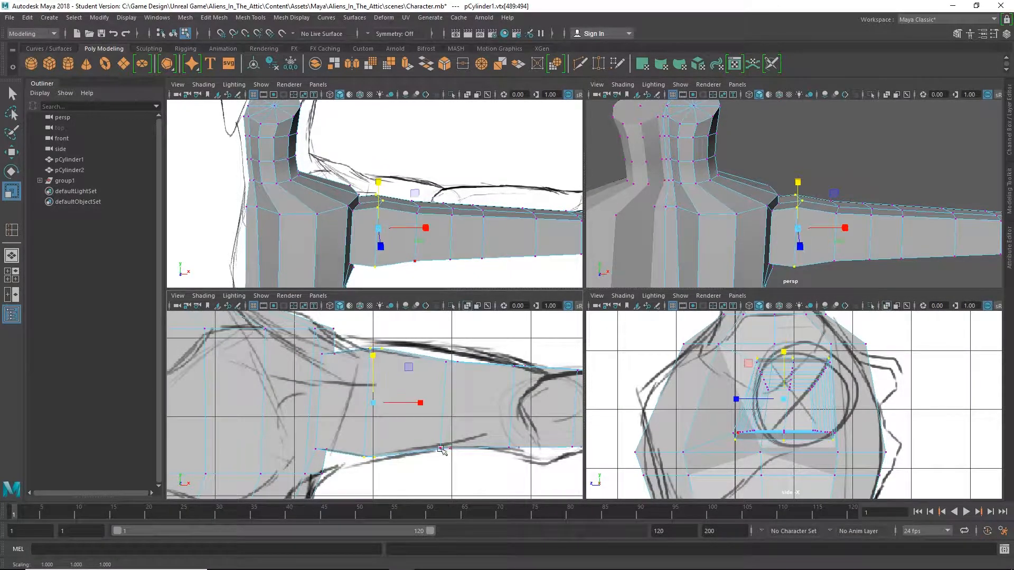
Step: Resize and shift the next three vertex loops, from the upper arm to the elbow, to follow the sketched outline
left_click_drag(415, 483, 453, 346)
key("w")
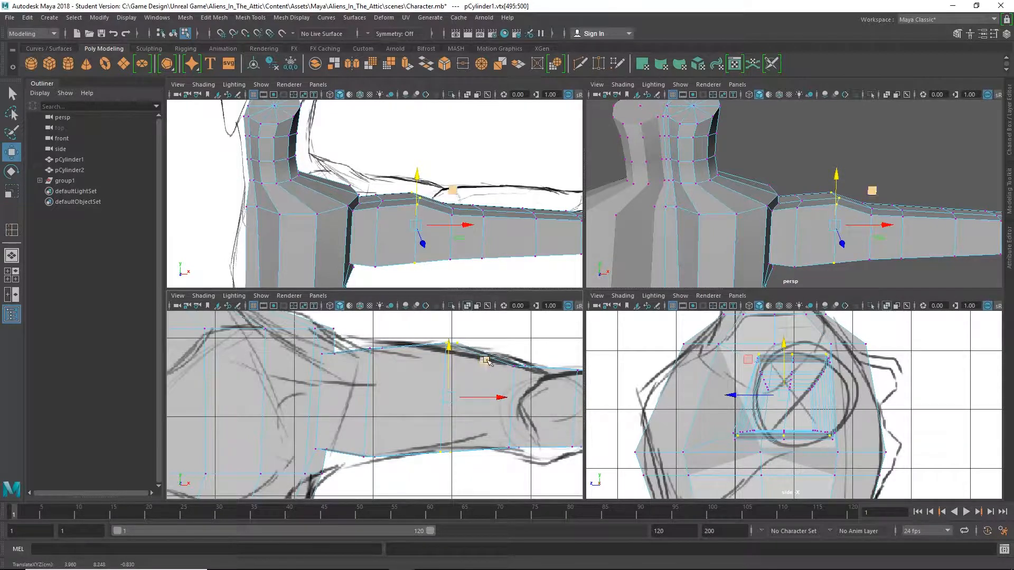
middle_click_drag(453, 346, 354, 331, "alt")
left_click_drag(380, 451, 424, 354)
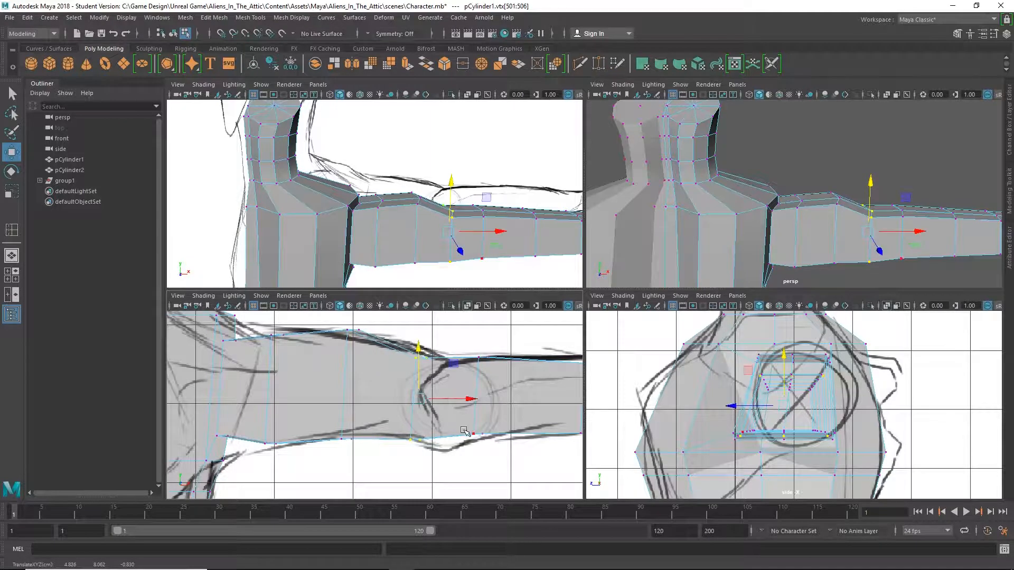
left_click_drag(456, 464, 480, 367)
key("r")
key("w")
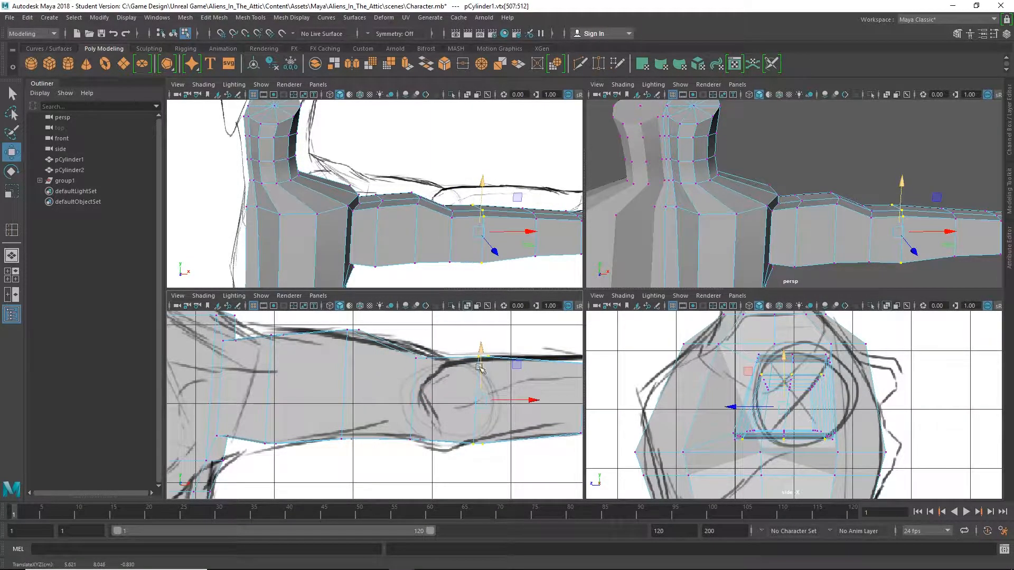
Step: Flatten the two vertex loops around the elbow by scaling each one along the arm's length
middle_click_drag(512, 380, 480, 379, "alt")
key("r")
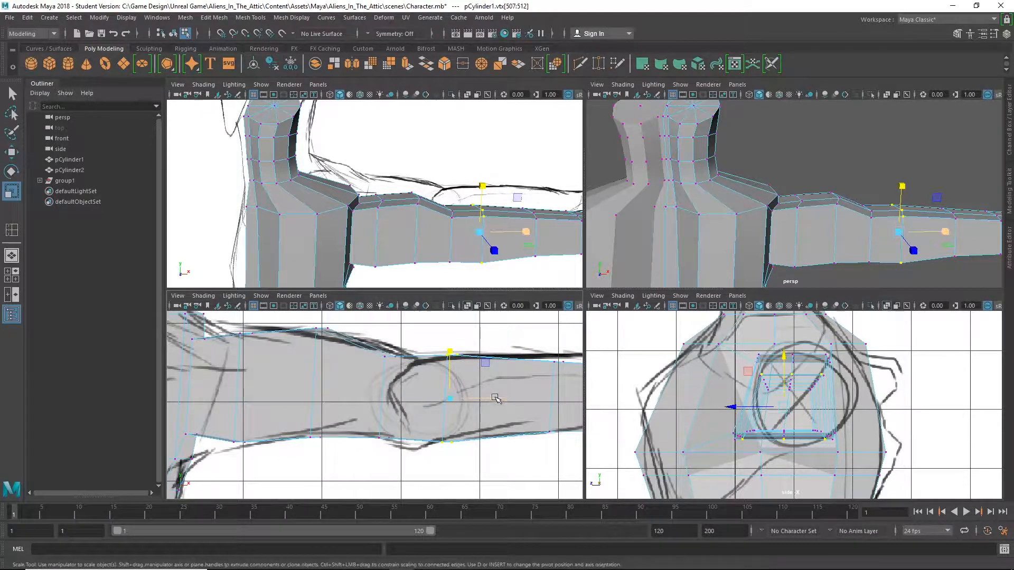
left_click_drag(495, 399, 457, 405)
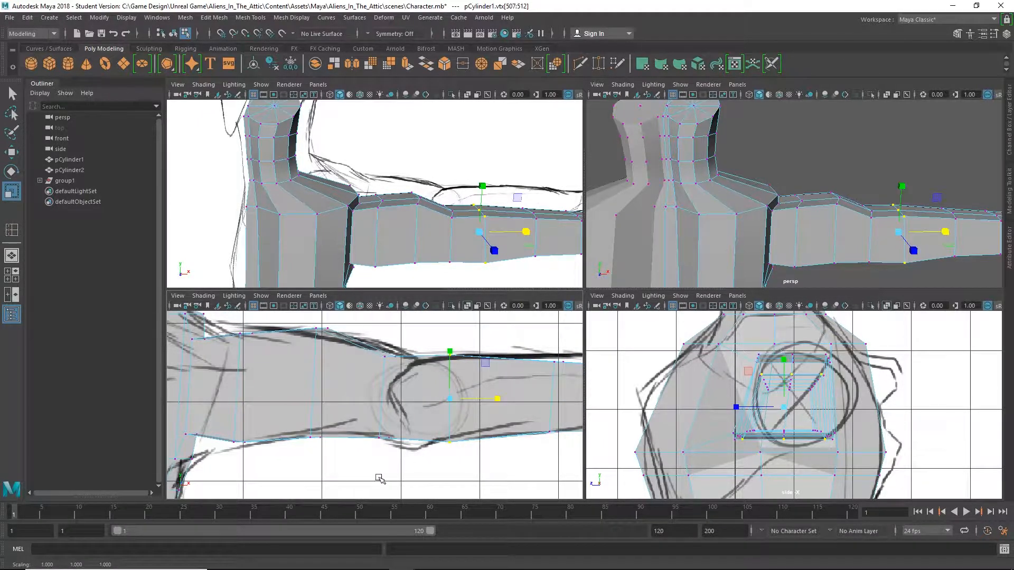
left_click_drag(378, 477, 418, 341)
left_click_drag(433, 400, 384, 399)
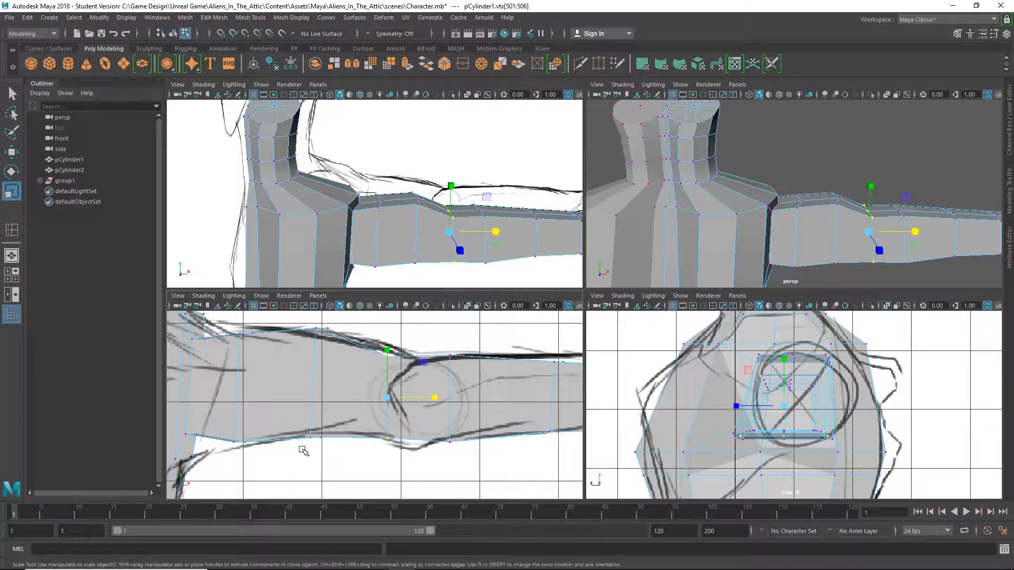
Step: Flatten the two upper-arm vertex loops by scaling each one along the arm's length
left_click_drag(346, 324, 347, 325)
left_click_drag(369, 385, 299, 389)
scroll(272, 371, "down", 3)
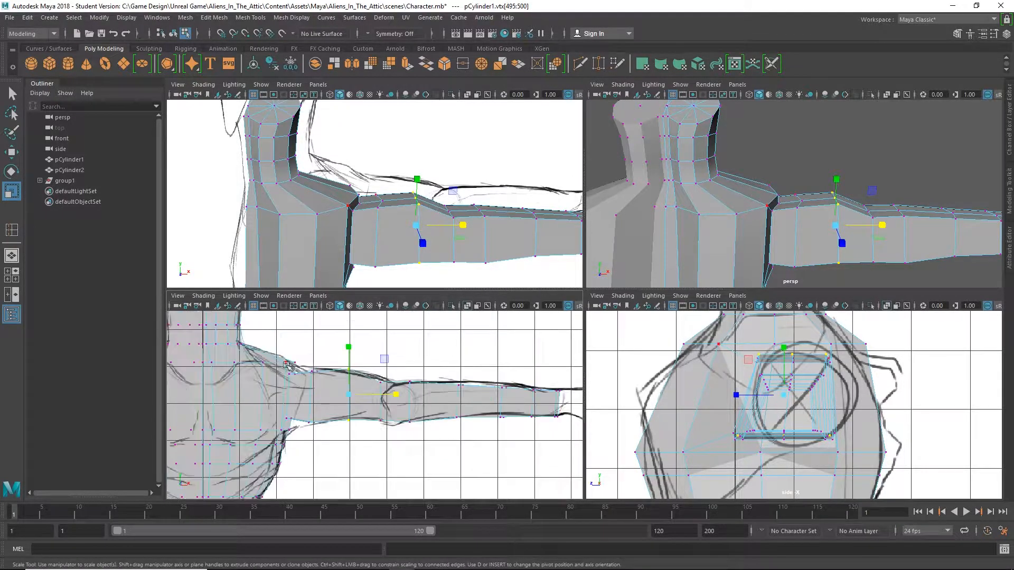
middle_click_drag(296, 369, 334, 361, "alt")
scroll(379, 372, "up", 2)
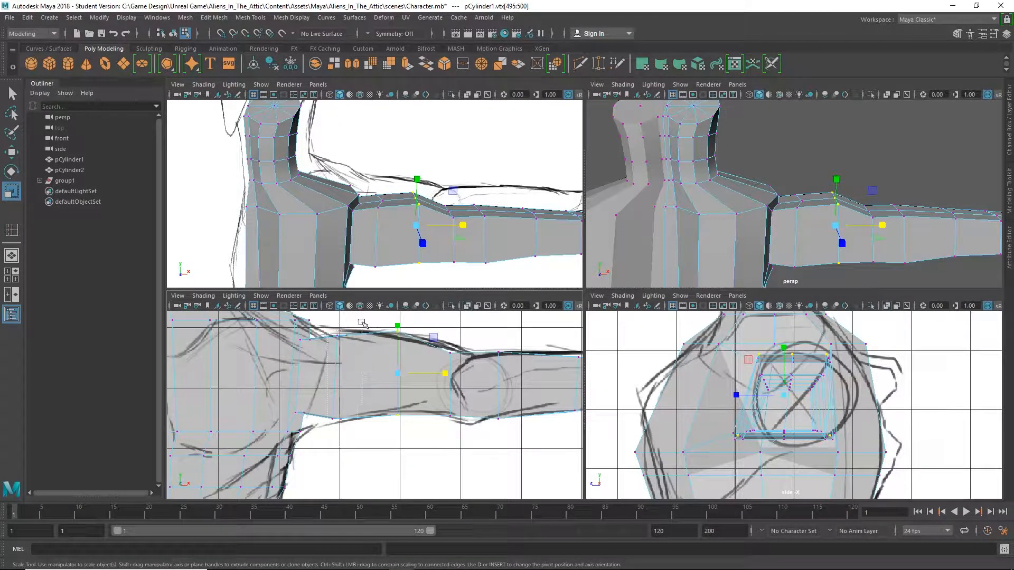
left_click_drag(362, 322, 362, 322)
left_click_drag(387, 378, 338, 383)
Step: Flatten the two forearm vertex loops by scaling each one along the arm's length
middle_click_drag(479, 374, 307, 382, "alt")
left_click_drag(412, 448, 467, 353)
left_click_drag(487, 392, 429, 394)
left_click_drag(490, 439, 537, 343)
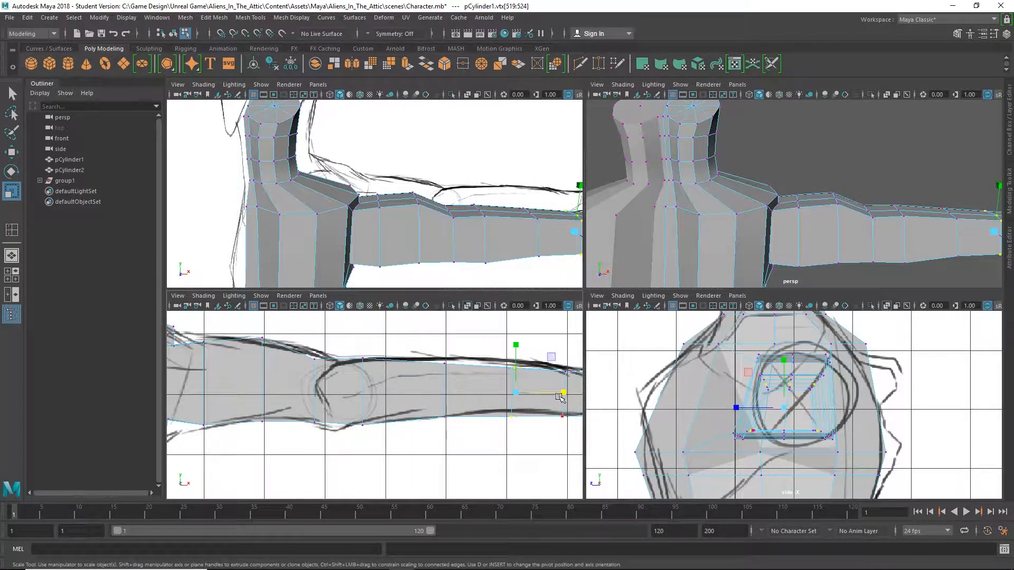
left_click_drag(562, 395, 512, 395)
Step: Flatten the vertices at the wrist end of the arm by scaling them along the arm's length
scroll(497, 429, "down", 5)
middle_click_drag(493, 430, 408, 436, "alt")
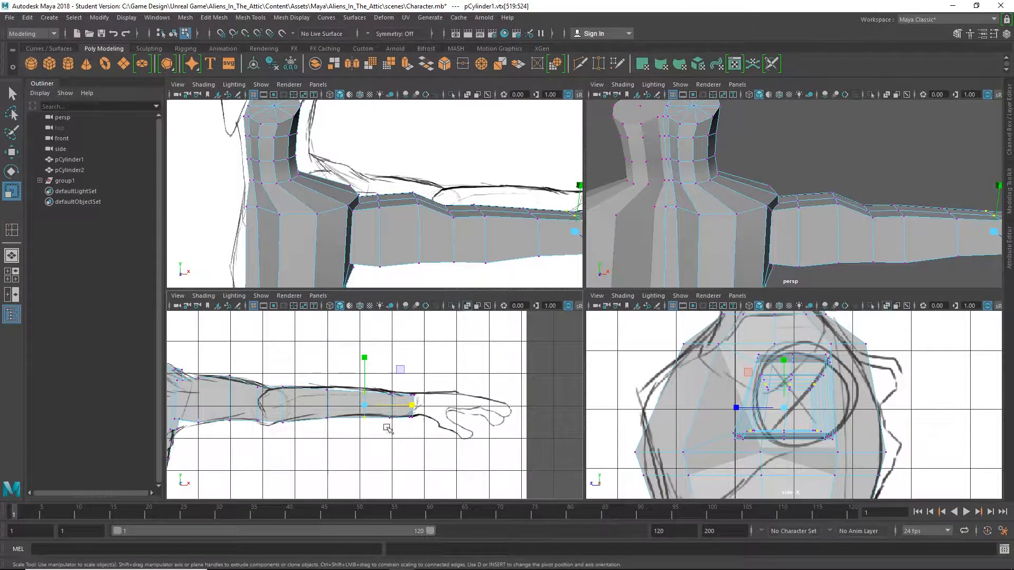
left_click_drag(403, 376, 404, 375)
left_click_drag(440, 406, 413, 408)
scroll(468, 415, "up", 6)
scroll(490, 410, "down", 8)
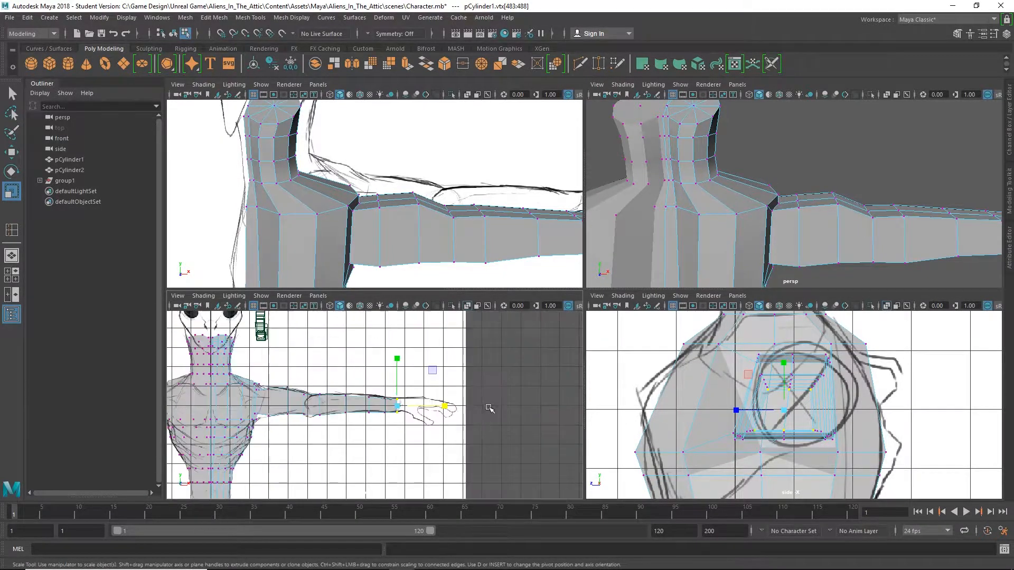
Step: Raise the two forearm vertex loops nearest the wrist to follow the arm outline in the front sketch
scroll(407, 382, "up", 2)
scroll(407, 383, "up", 1)
left_click_drag(410, 358, 411, 359)
left_click_drag(386, 433, 401, 375)
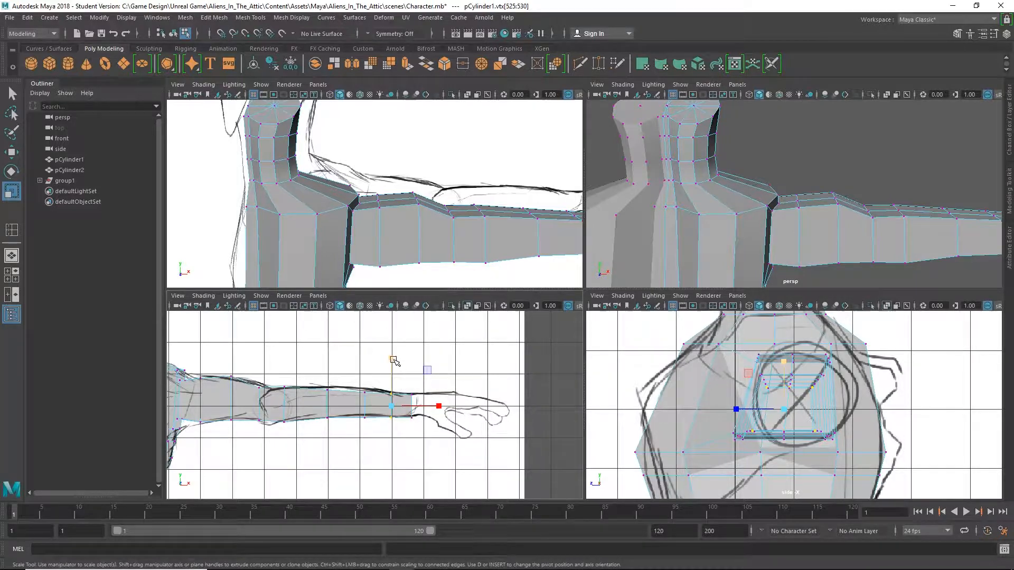
scroll(401, 370, "up", 2)
key("space")
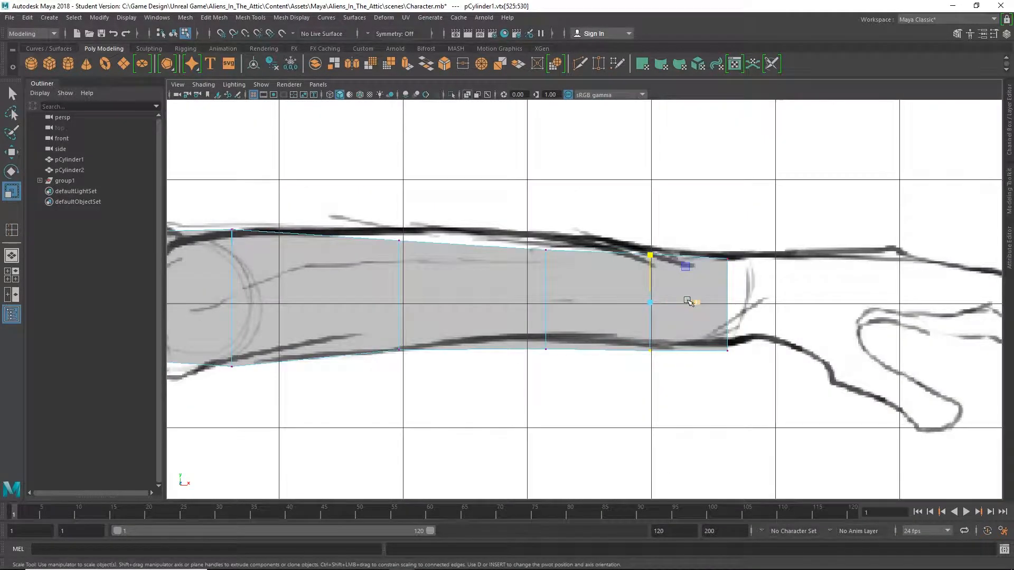
left_click_drag(512, 373, 547, 243)
key("w")
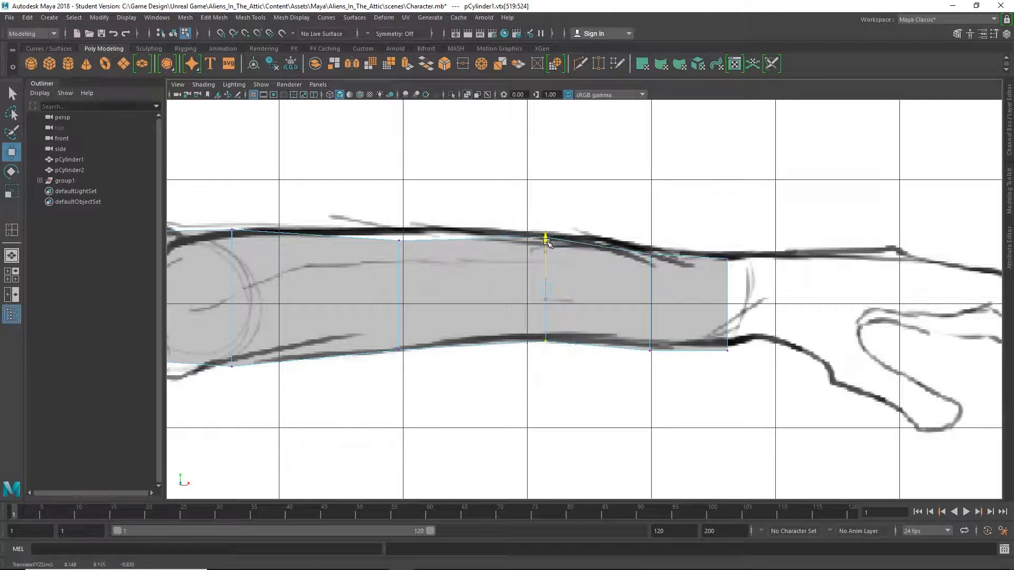
left_click_drag(617, 360, 653, 244)
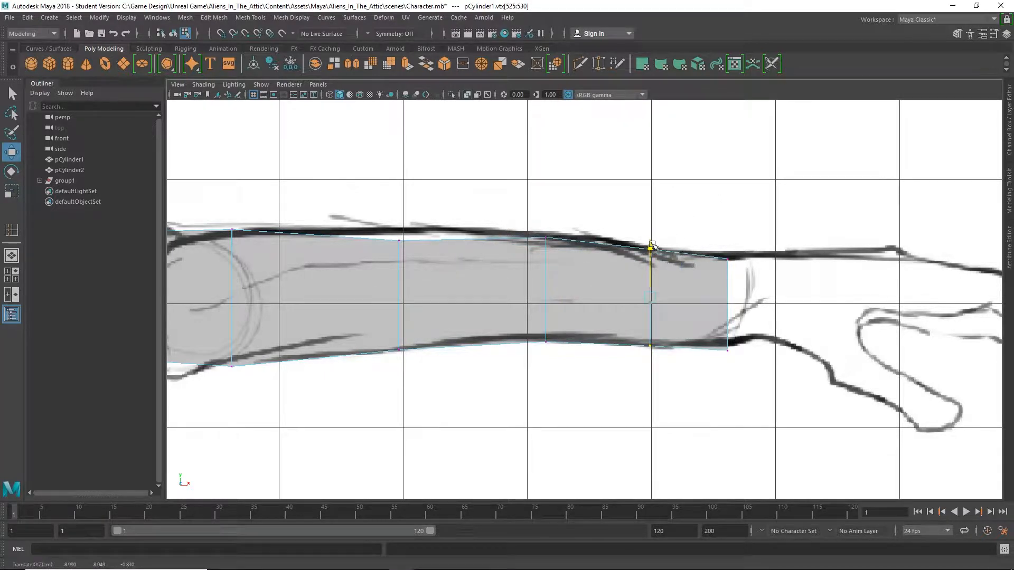
Step: Enlarge the mid-forearm vertex loop and the loop on the upper-arm side of the elbow to fit the front sketch's outline
left_click_drag(358, 391, 402, 234)
key("r")
middle_click_drag(247, 396, 430, 396, "alt")
left_click_drag(349, 218, 304, 380)
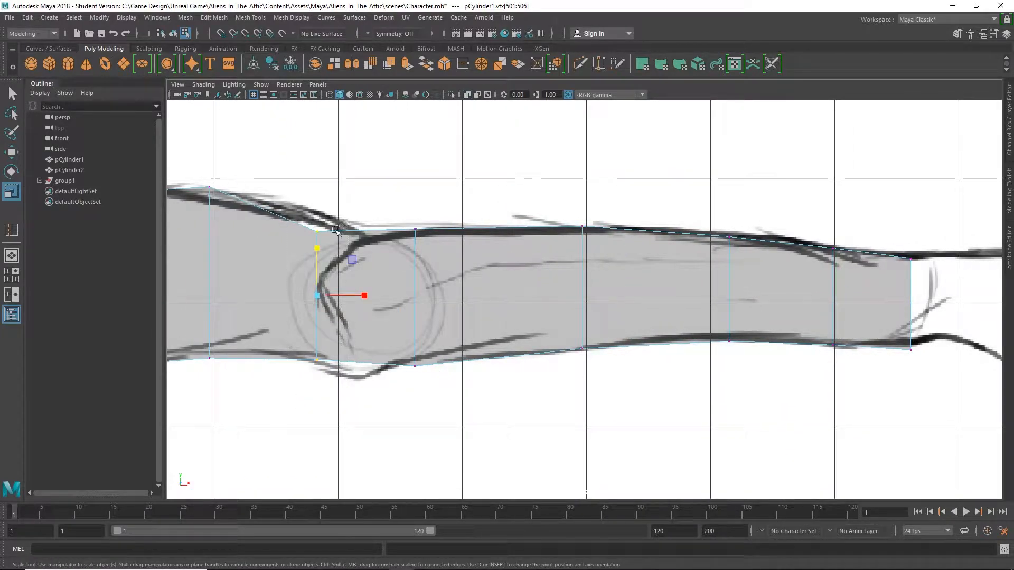
left_click_drag(317, 245, 317, 237)
key("w")
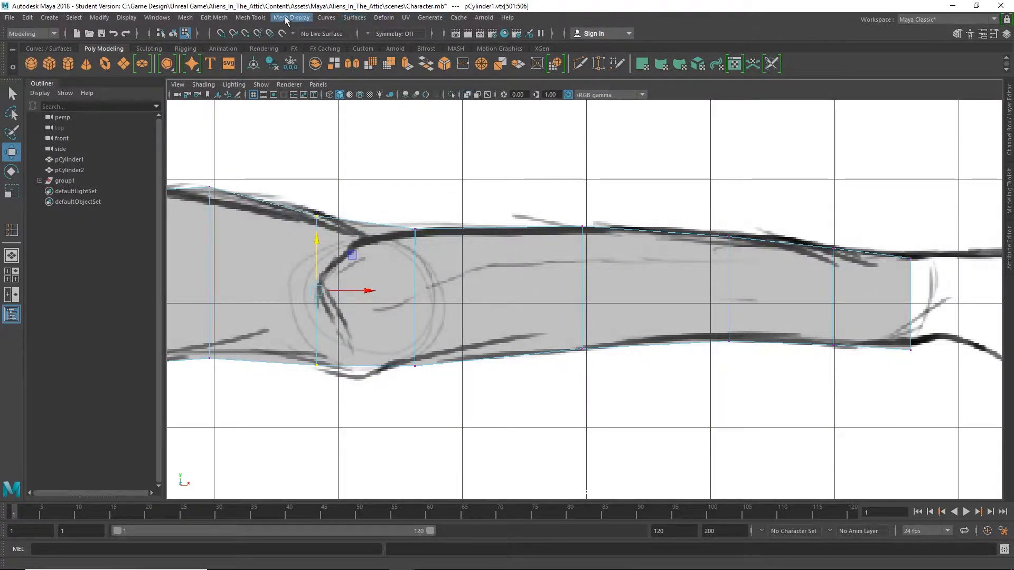
Step: Insert two edge loops across the elbow, between its two existing loops
left_click(250, 18)
left_click(277, 98)
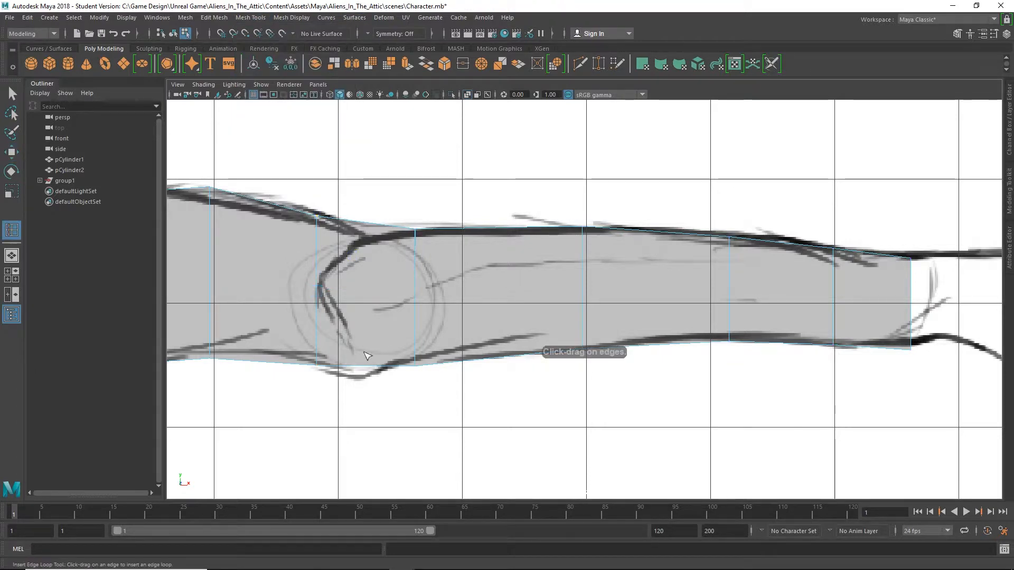
left_click(355, 367)
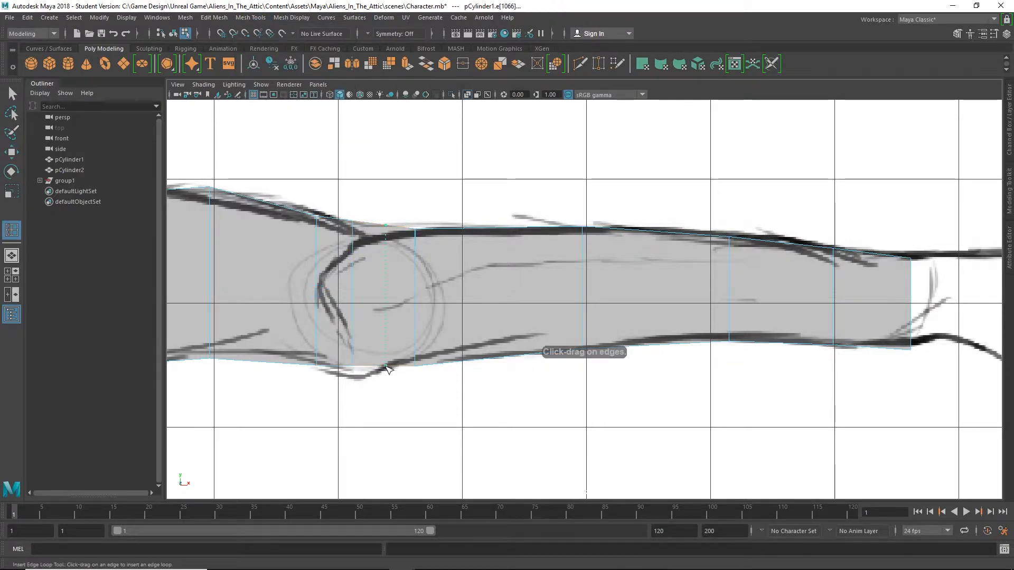
left_click_drag(387, 369, 386, 368)
Step: Lower the vertices of the two new elbow loops to follow the pointed elbow contour in the front sketch
key("w")
right_click_drag(379, 235, 343, 227)
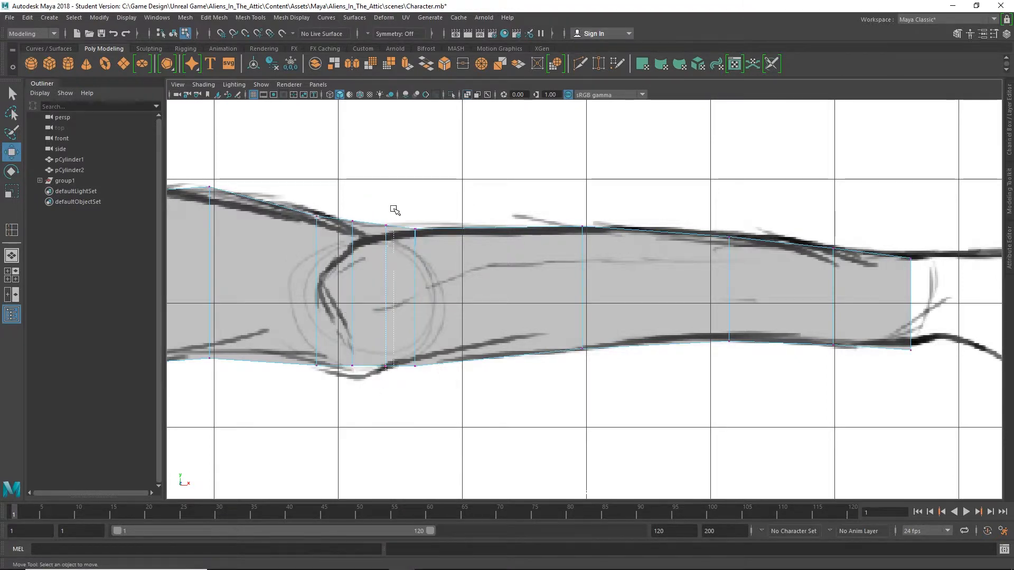
left_click_drag(395, 210, 377, 379)
left_click_drag(395, 248, 395, 254)
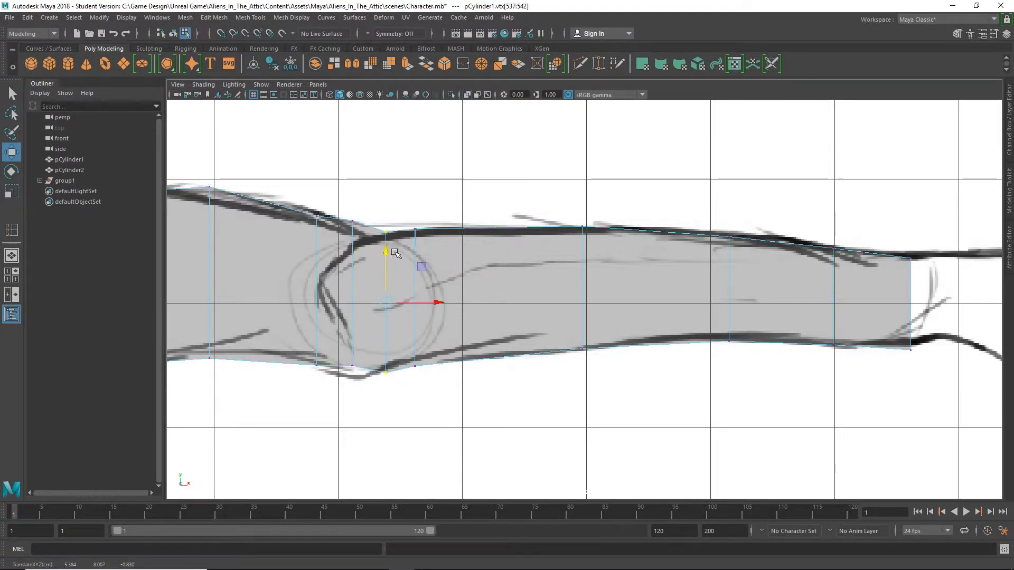
left_click_drag(350, 390, 364, 212)
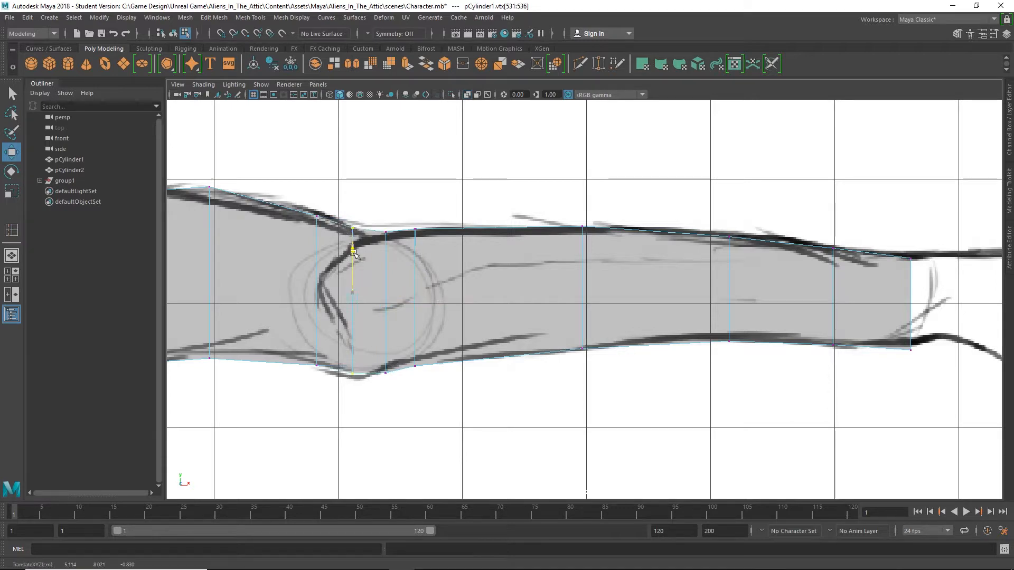
left_click_drag(354, 254, 355, 256)
scroll(482, 282, "down", 5)
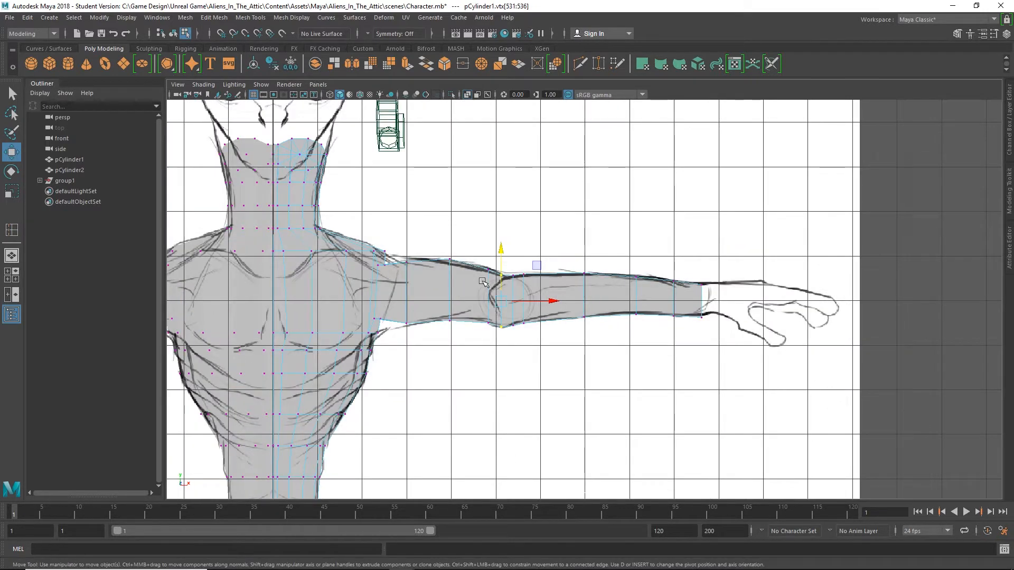
scroll(483, 281, "up", 4)
middle_click_drag(335, 274, 649, 298, "alt")
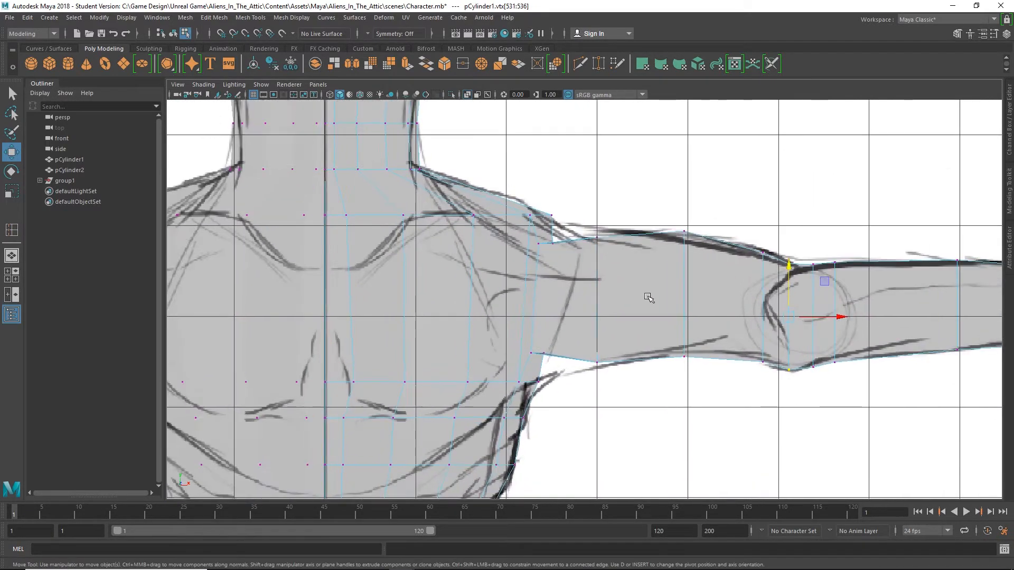
scroll(649, 297, "up", 2)
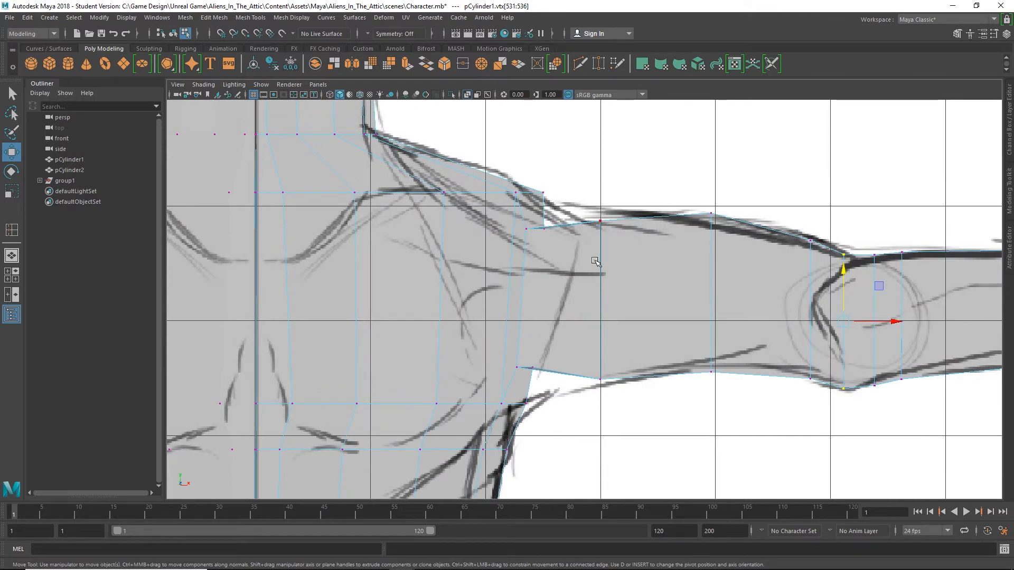